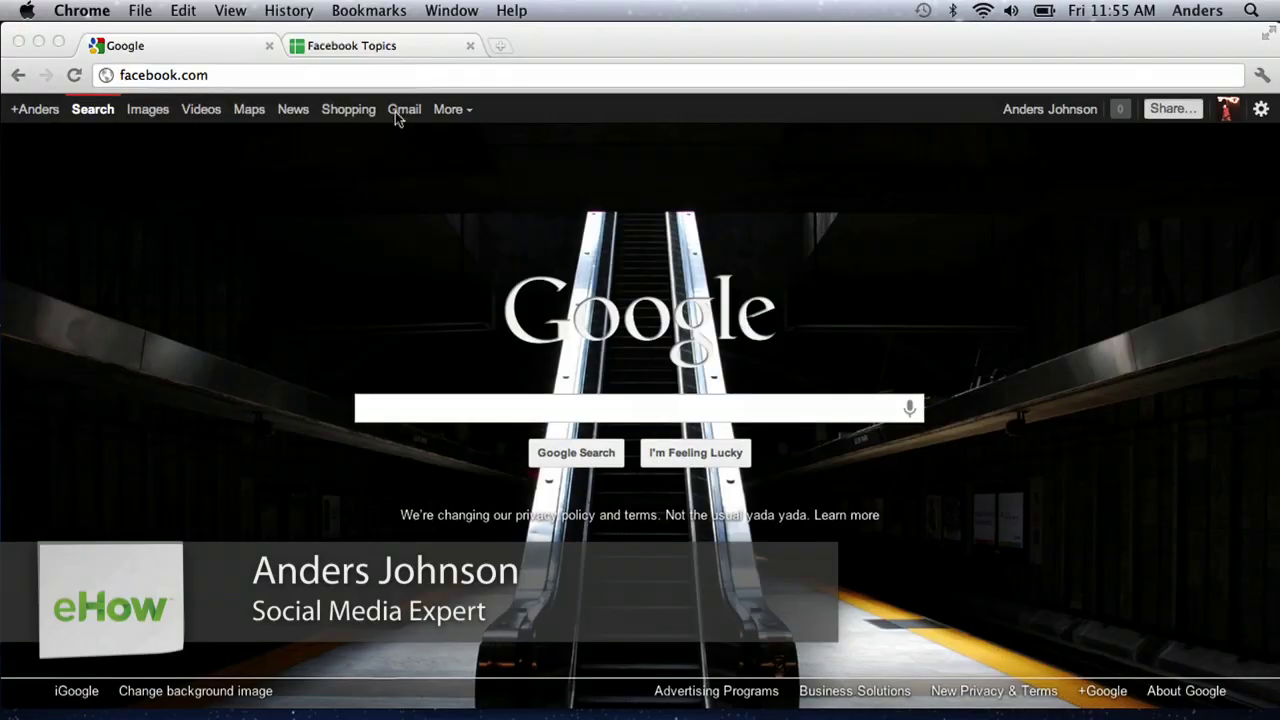
# Step: Reload facebook.com to bring up the Facebook sign-up page
pyautogui.click(434, 78)
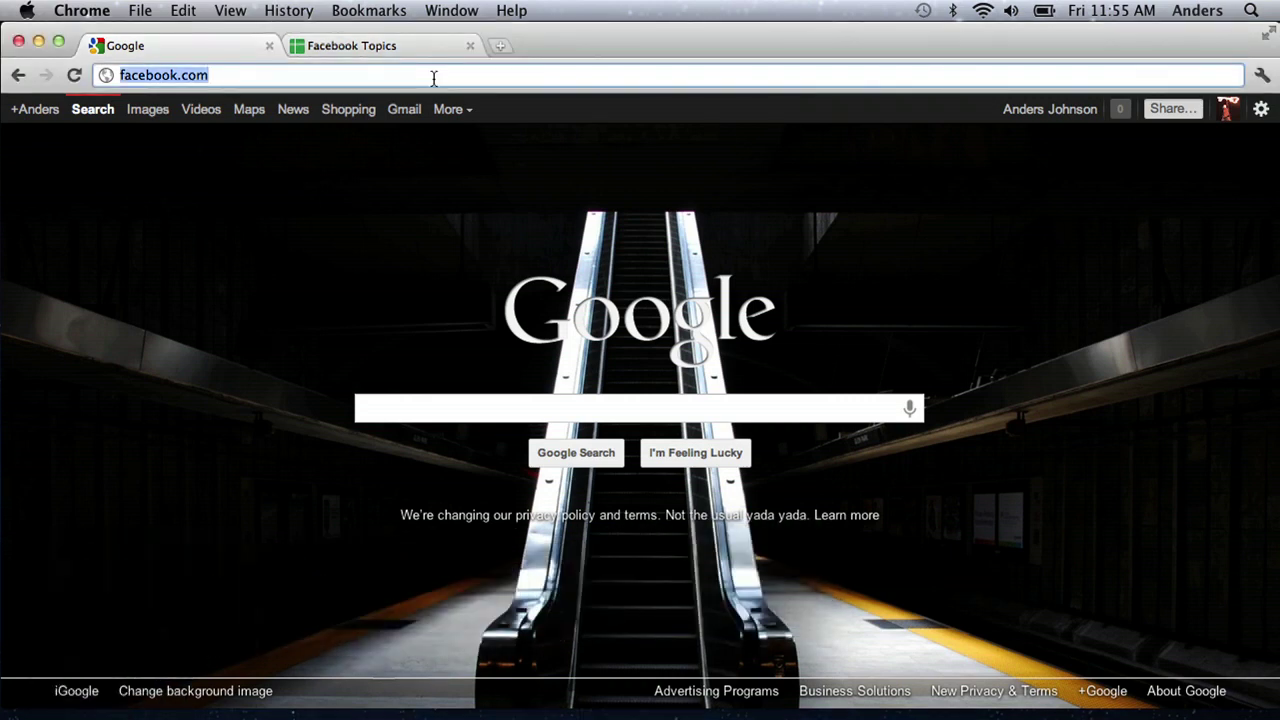
pyautogui.press('Return')
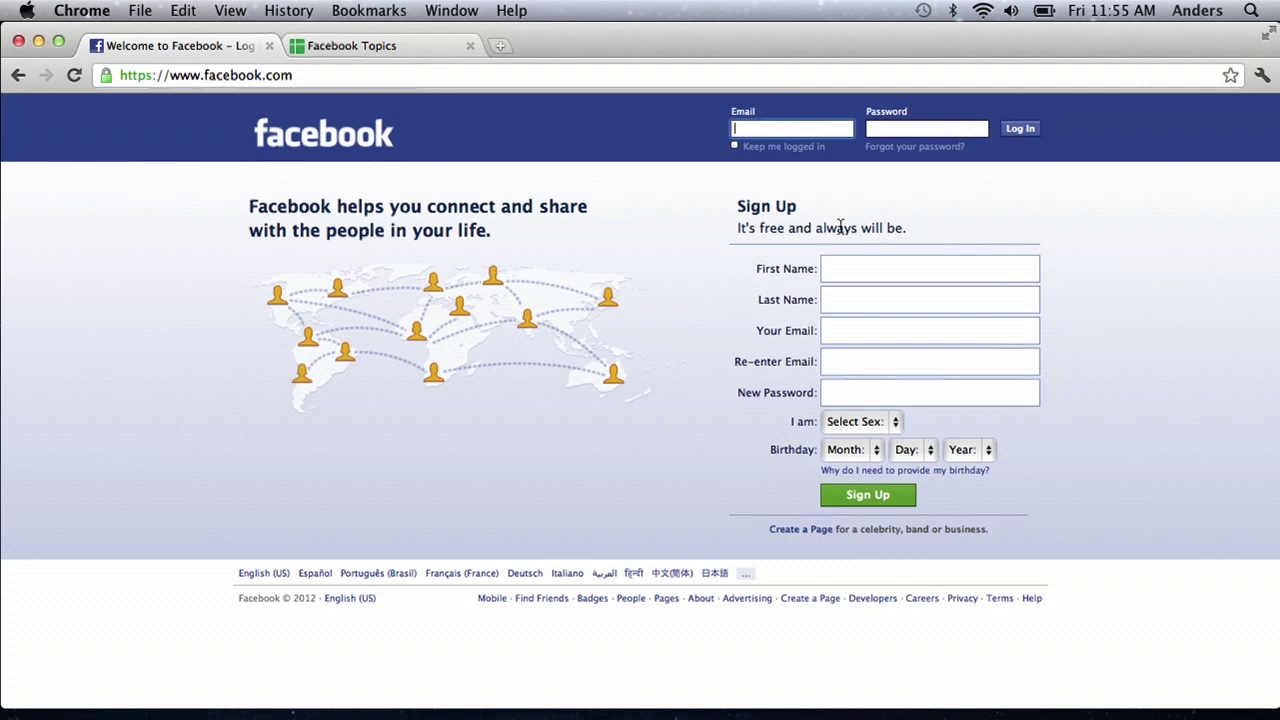
# Step: Enter the alias first and last name on Facebook, then go to yahoo.com in a new tab
pyautogui.click(880, 273)
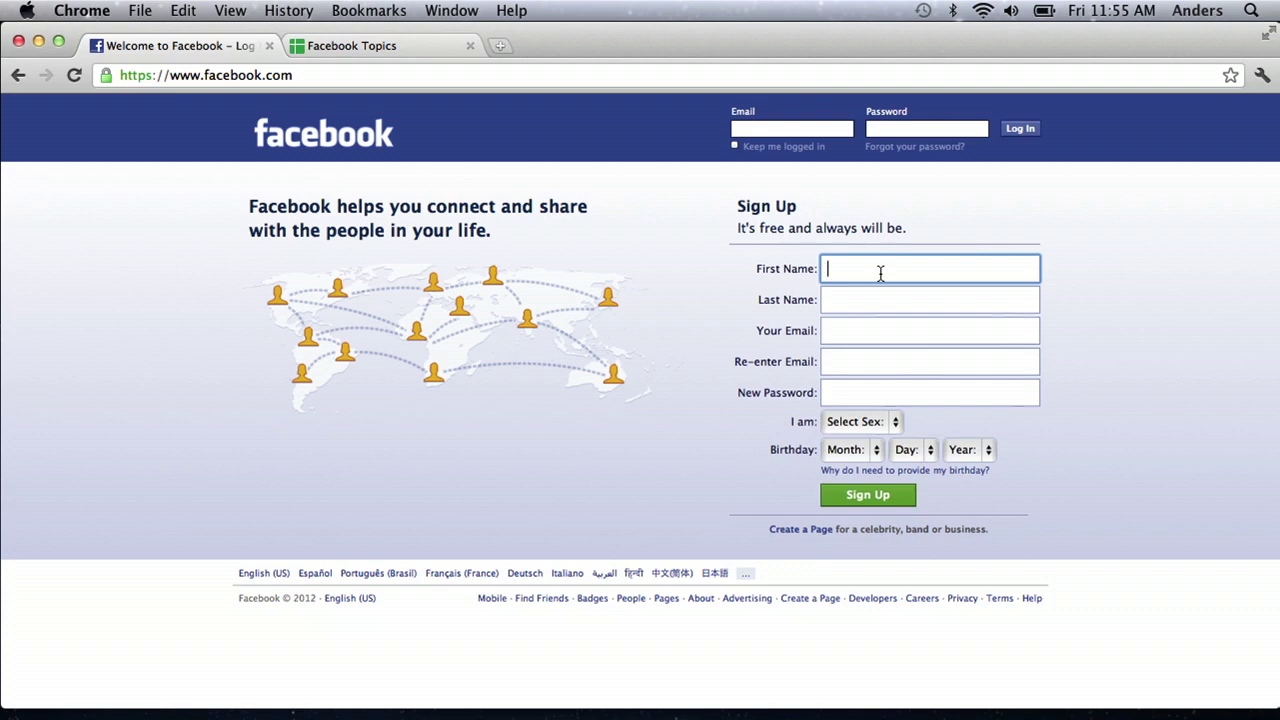
pyautogui.press('Tab')
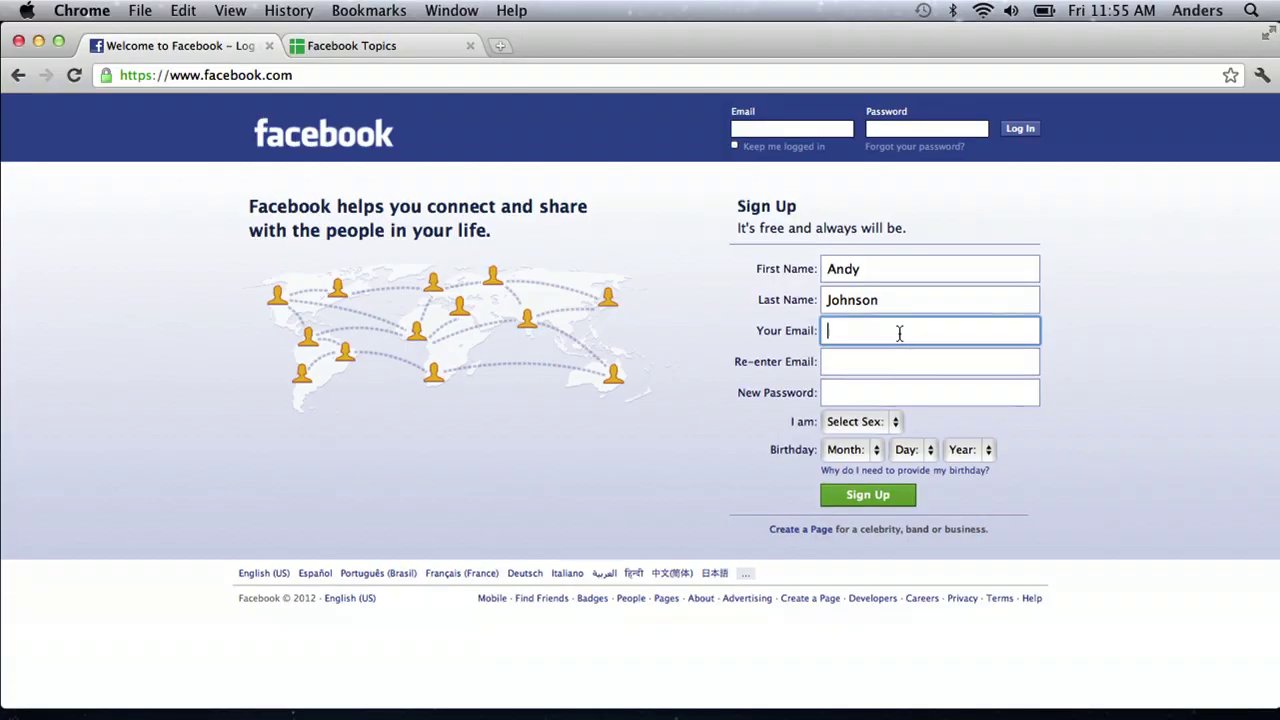
pyautogui.press('super+t')
pyautogui.write('yahoo.com')
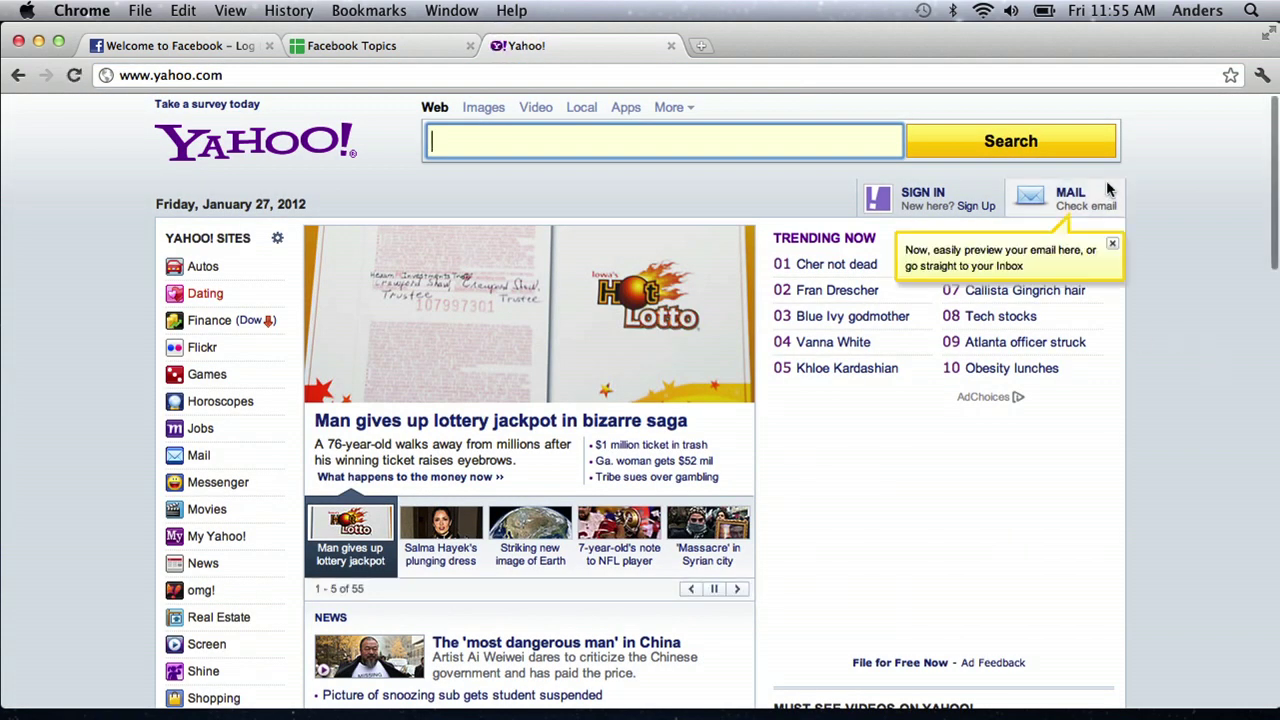
# Step: Start a Yahoo sign-up with the alias first and last name and gender Male
pyautogui.click(978, 208)
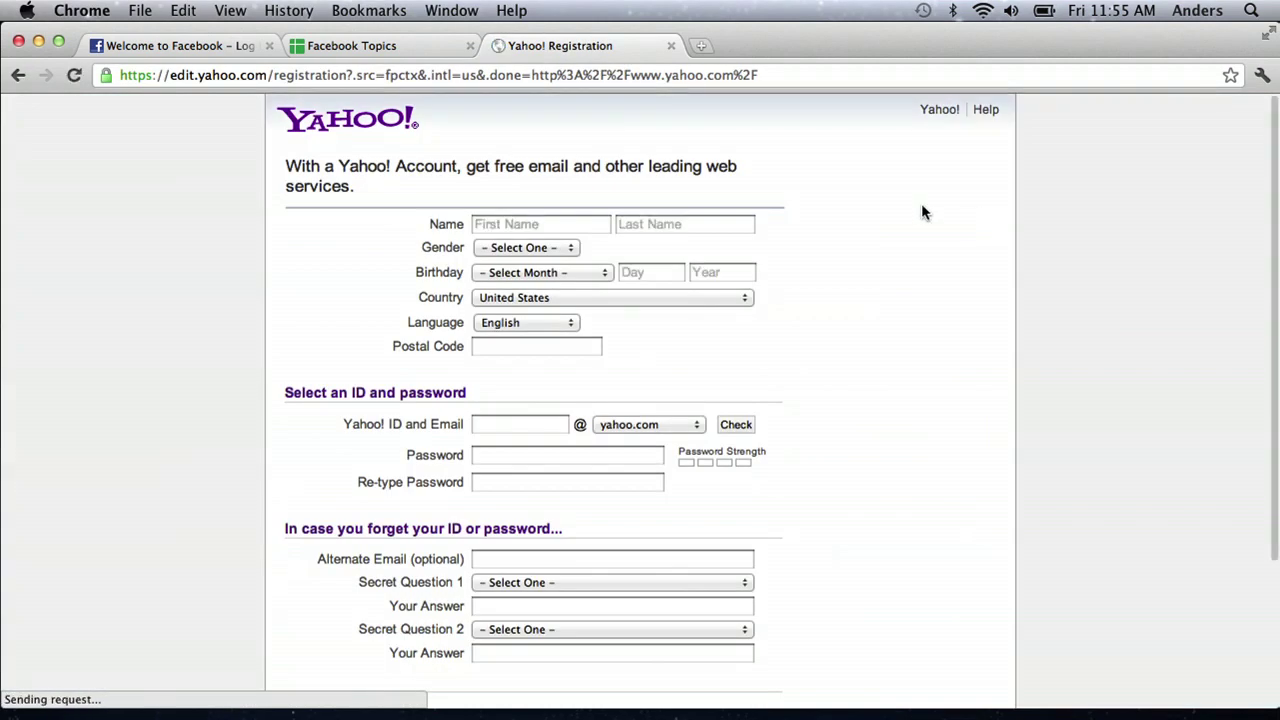
pyautogui.click(513, 225)
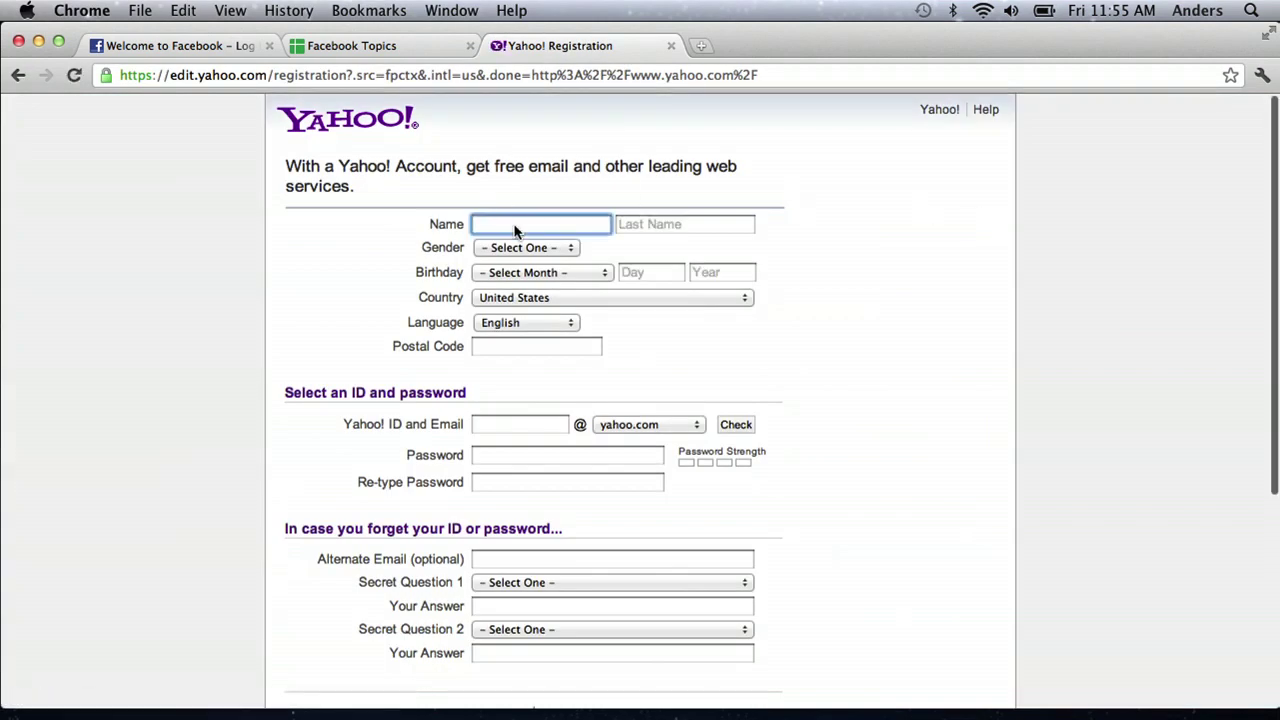
pyautogui.press('Tab')
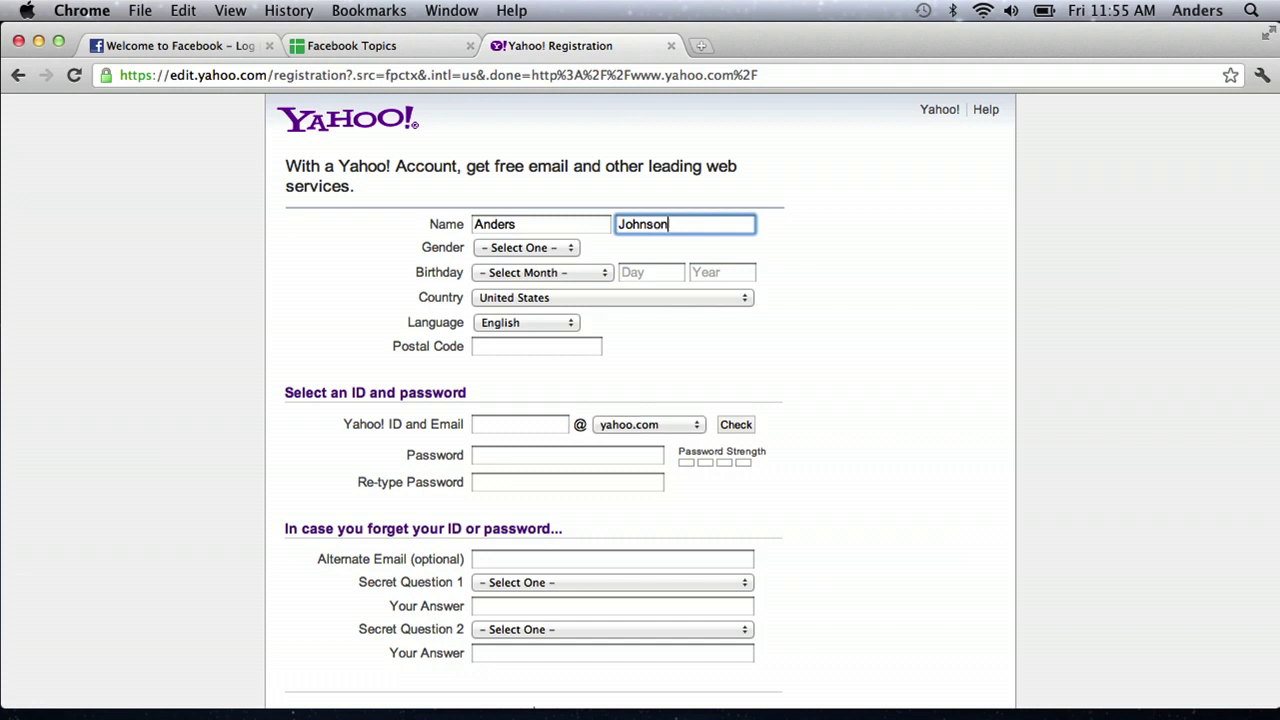
pyautogui.press('Tab')
pyautogui.press('m')
# Step: Set the birthday to June 27, 1990, enter a desired Yahoo ID and check its availability
pyautogui.press('Tab')
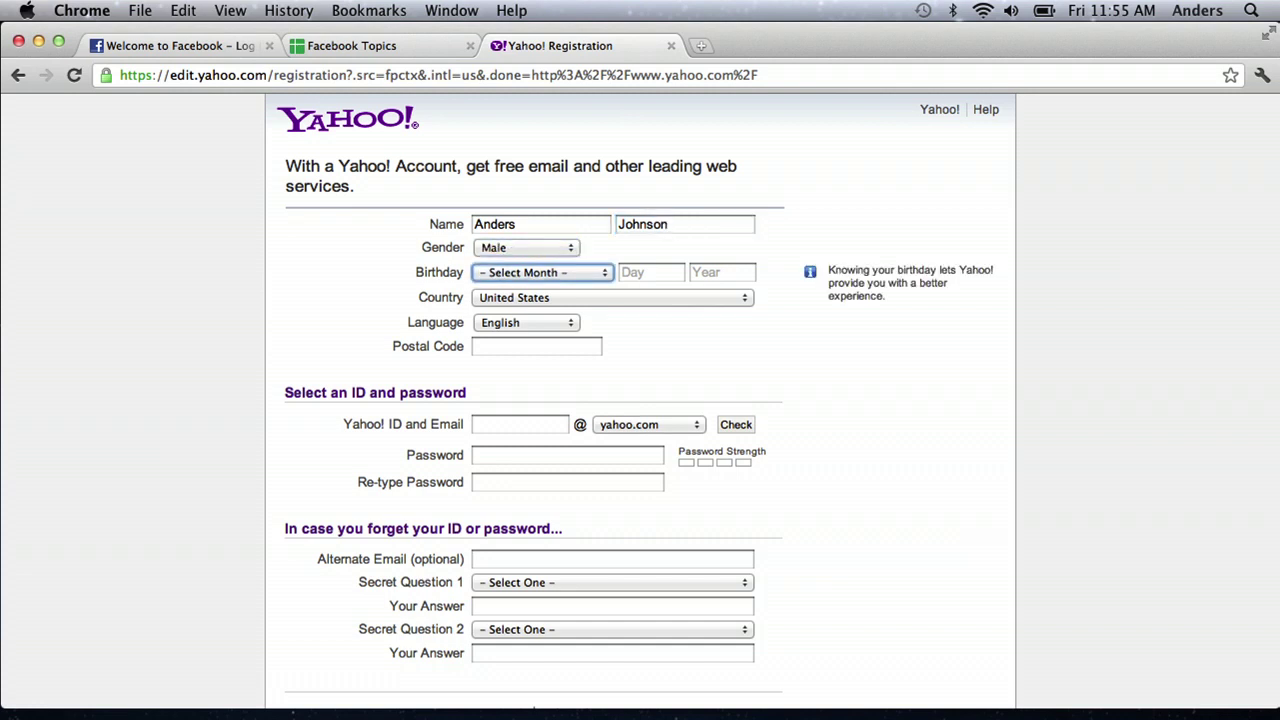
pyautogui.press('j')
pyautogui.press('j')
pyautogui.press('Tab')
pyautogui.write('27')
pyautogui.press('Tab')
pyautogui.write('1990')
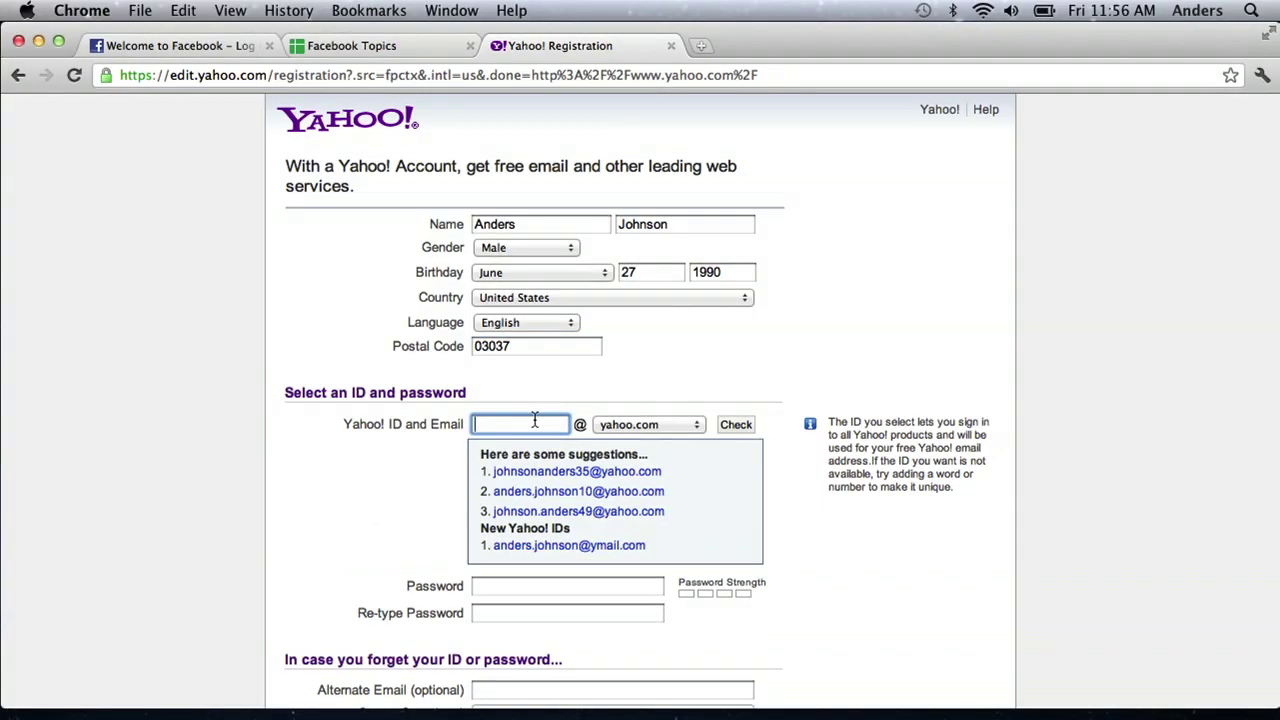
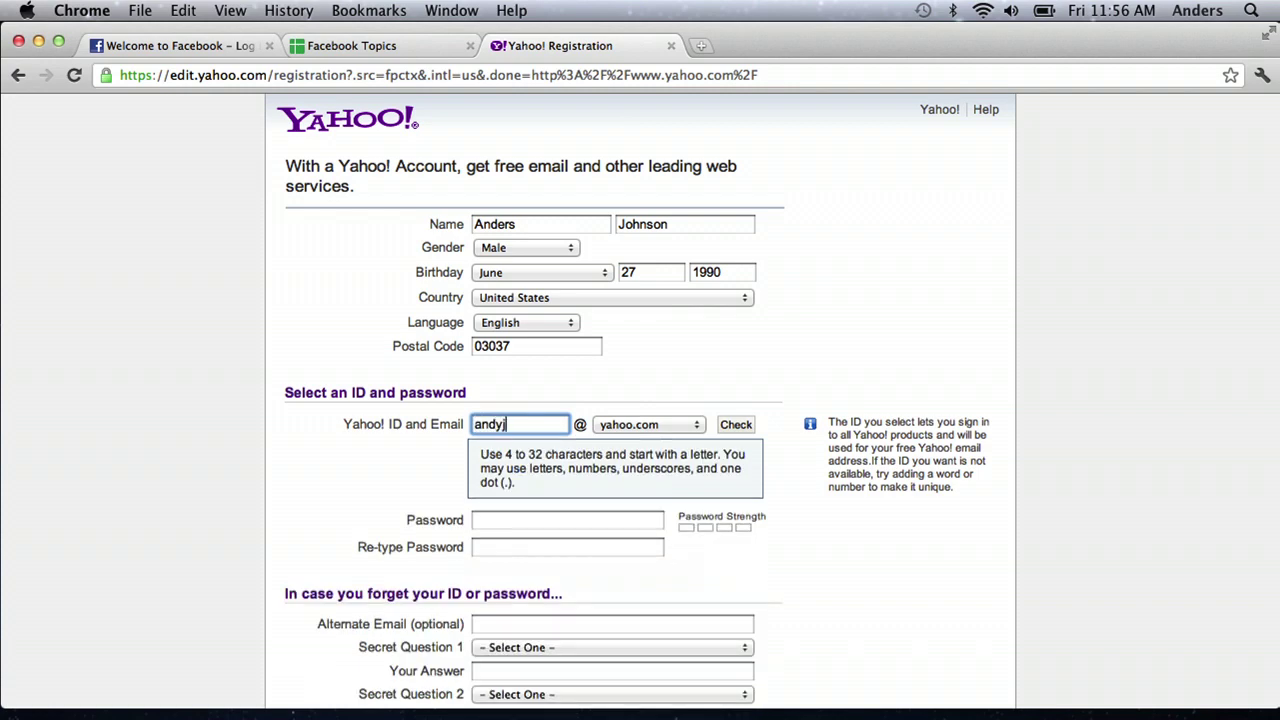
pyautogui.click(352, 472)
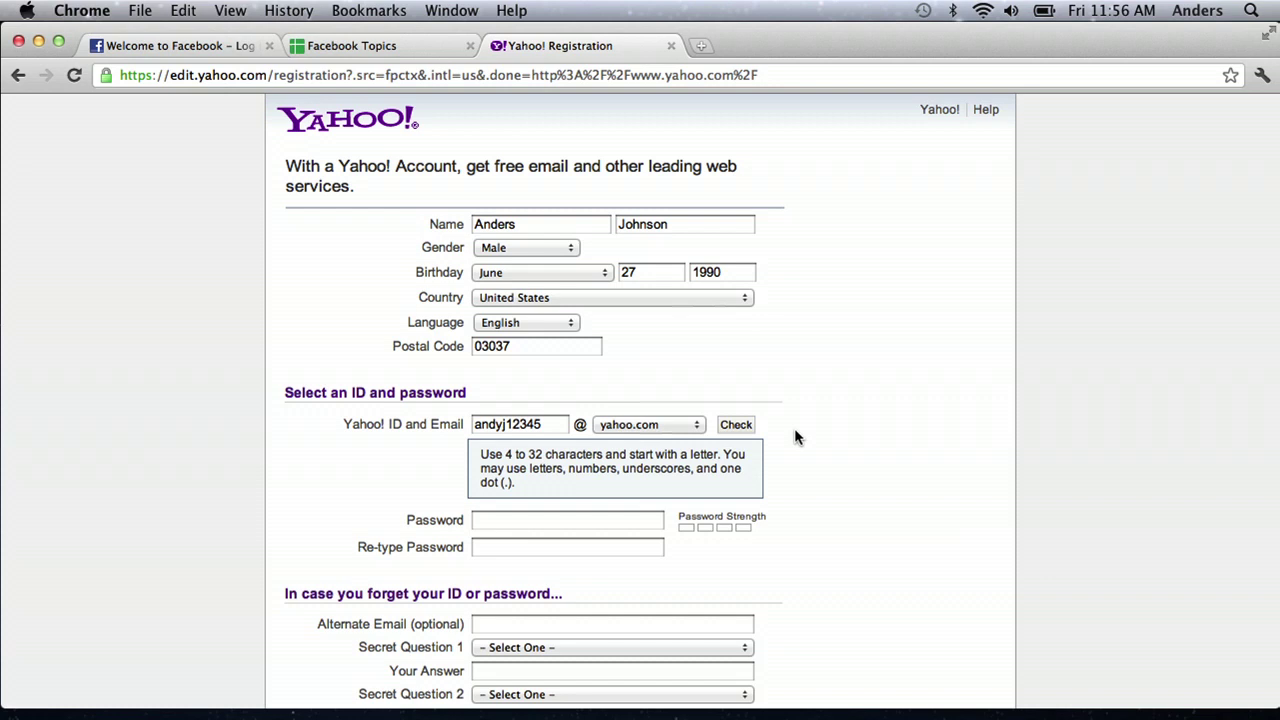
pyautogui.click(726, 424)
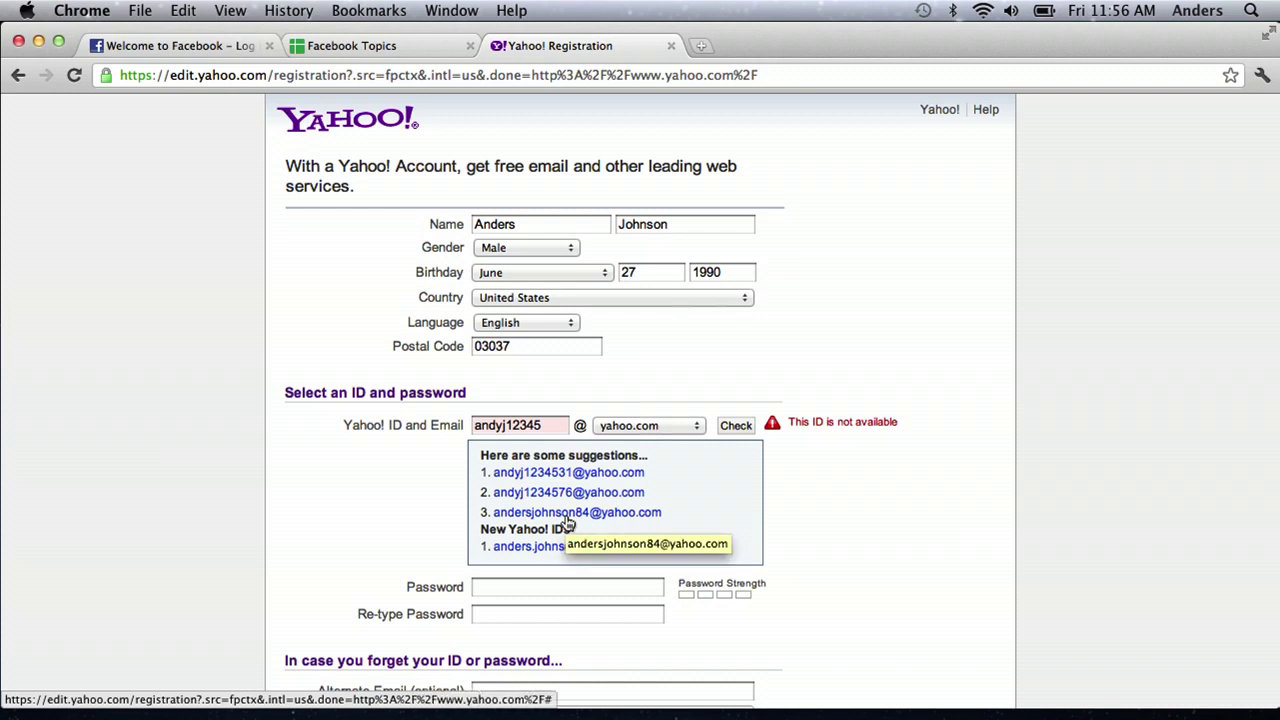
# Step: Take a suggested Yahoo ID, enter and confirm the password, fill in the verification code, and submit
pyautogui.click(569, 513)
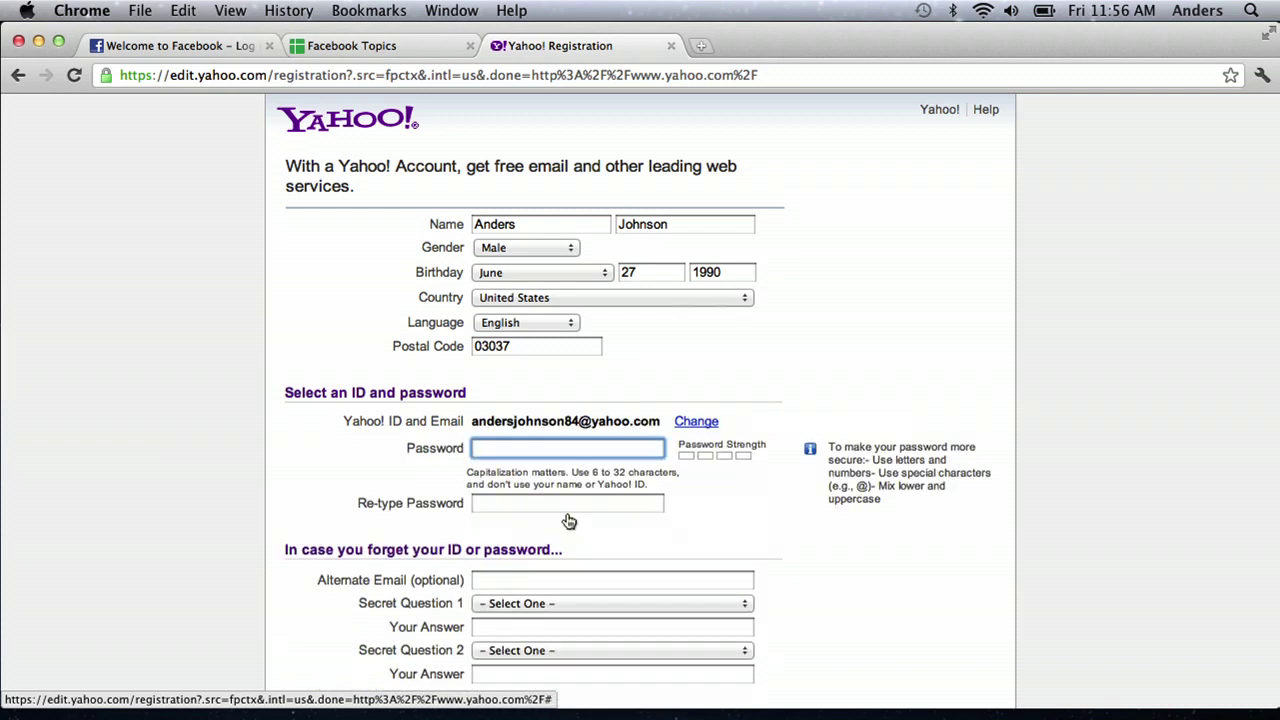
pyautogui.write('*********')
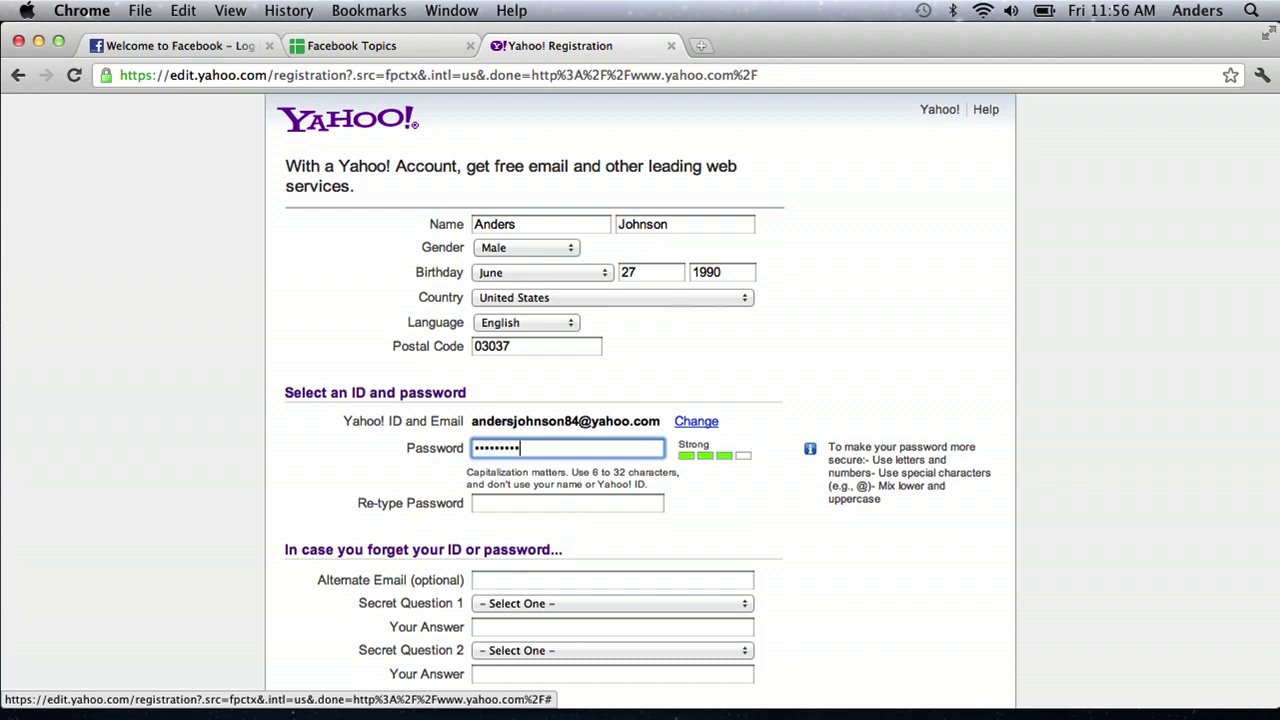
pyautogui.click(510, 504)
pyautogui.write('*****')
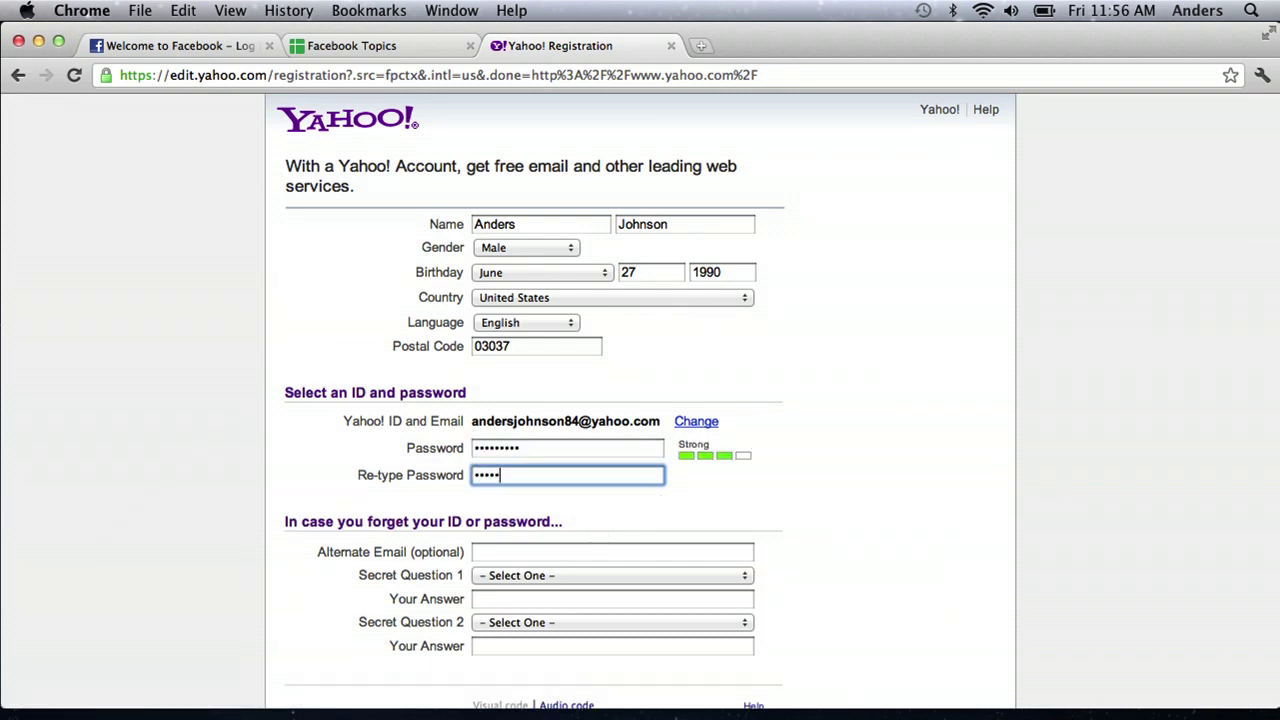
pyautogui.write('****')
pyautogui.scroll(-5, 867, 431)
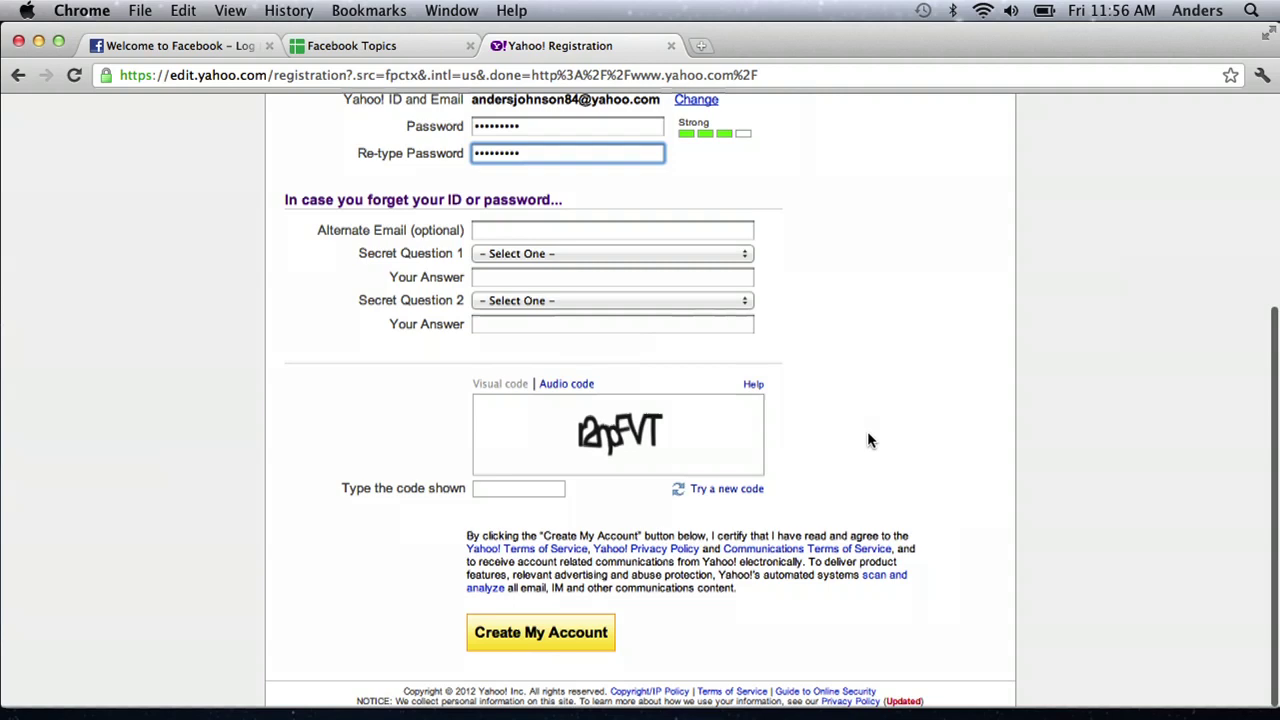
pyautogui.click(538, 492)
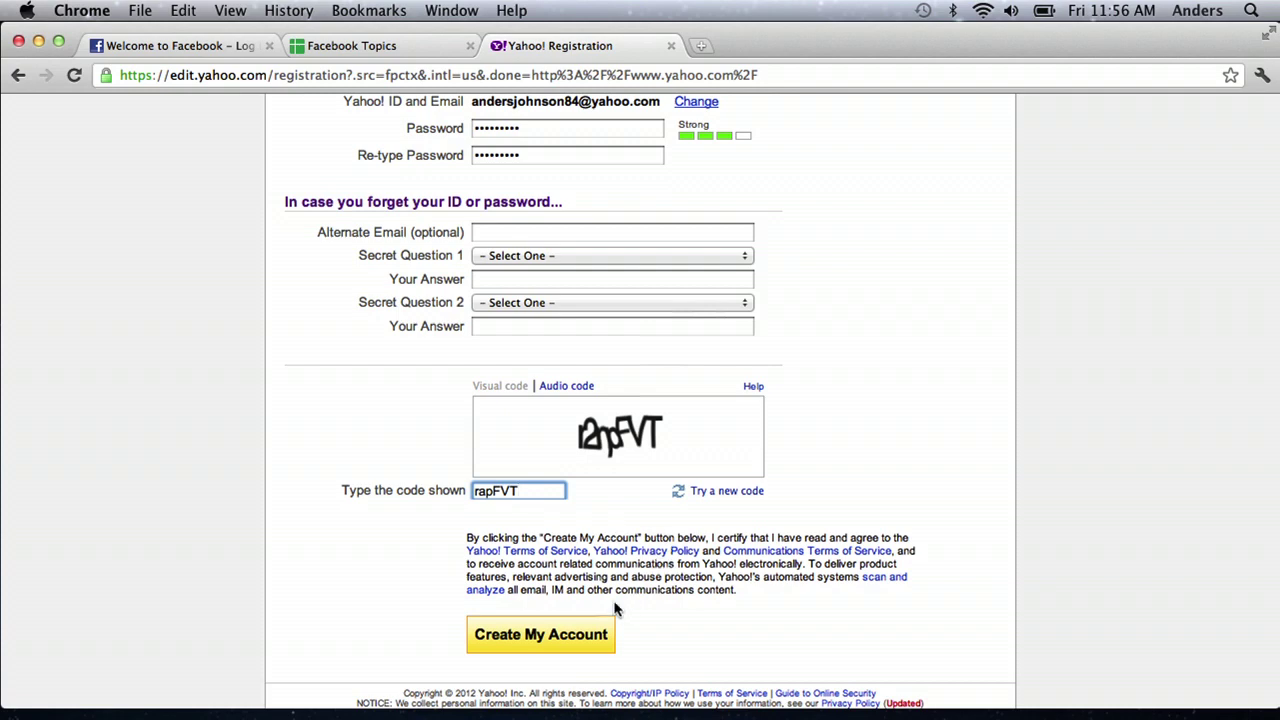
pyautogui.click(566, 636)
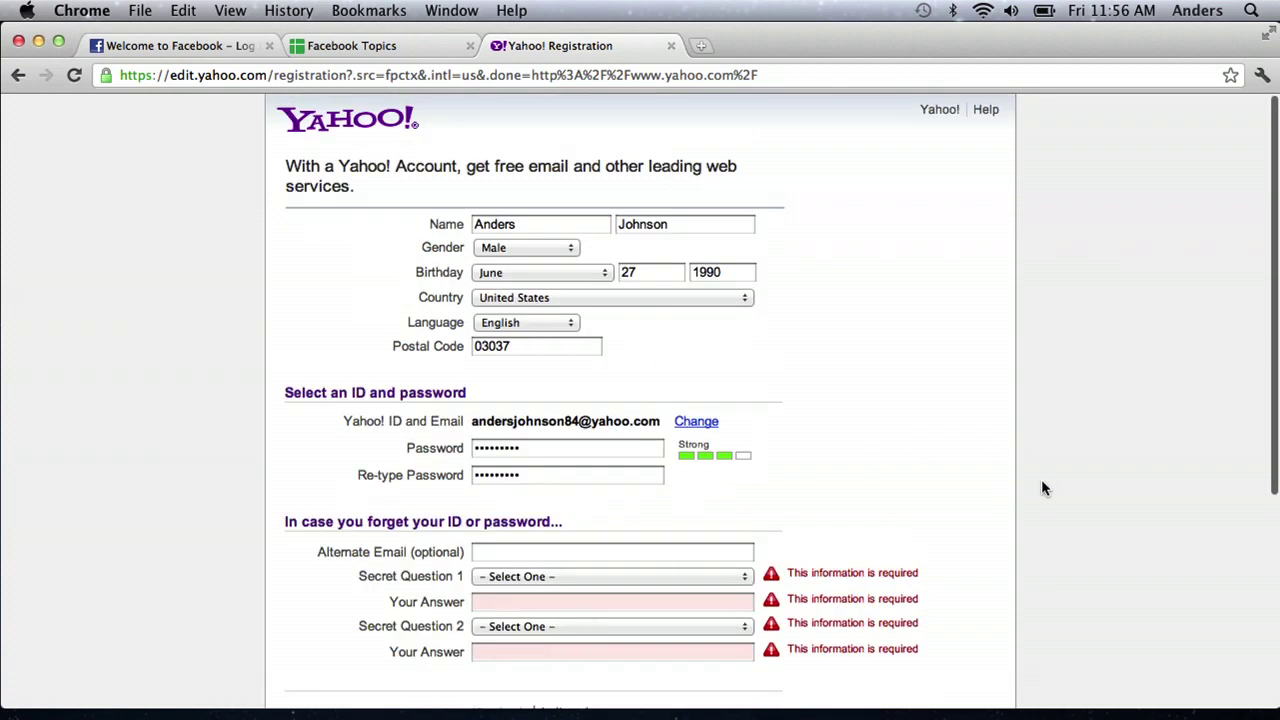
# Step: Write the custom first secret question 'What street did you grow up o' and enter its answer
pyautogui.scroll(-3, 1041, 479)
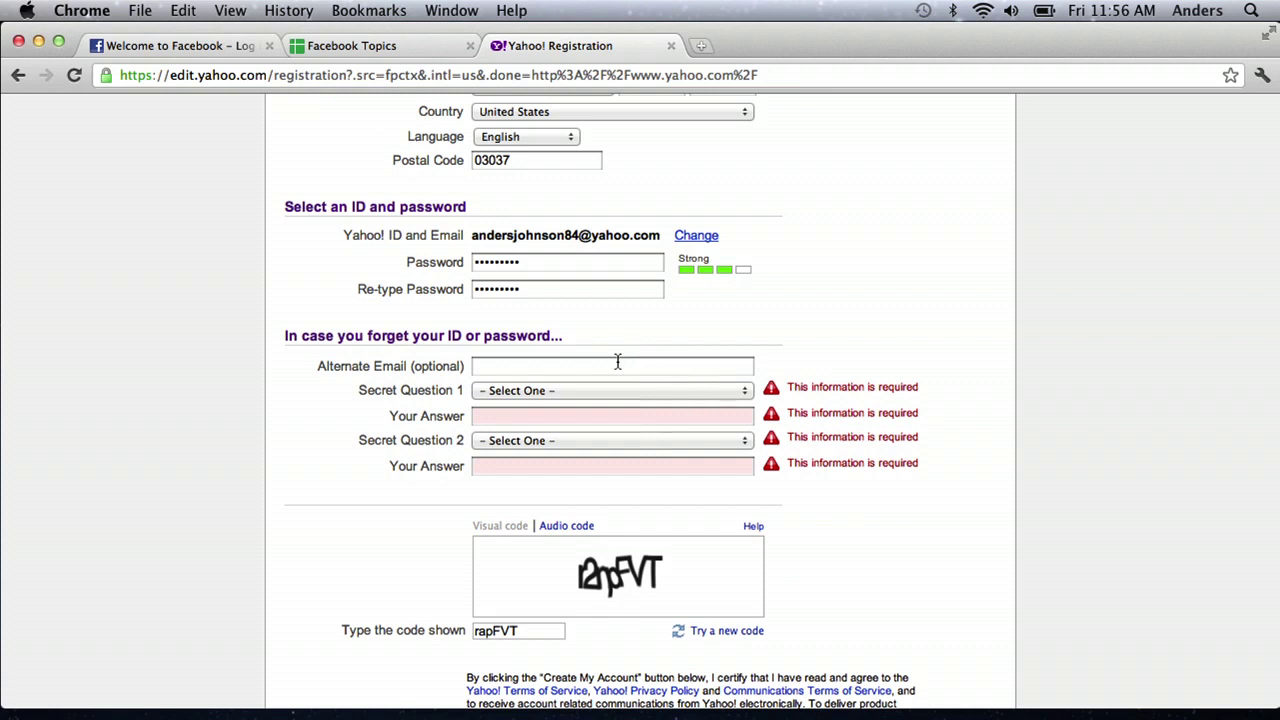
pyautogui.click(566, 392)
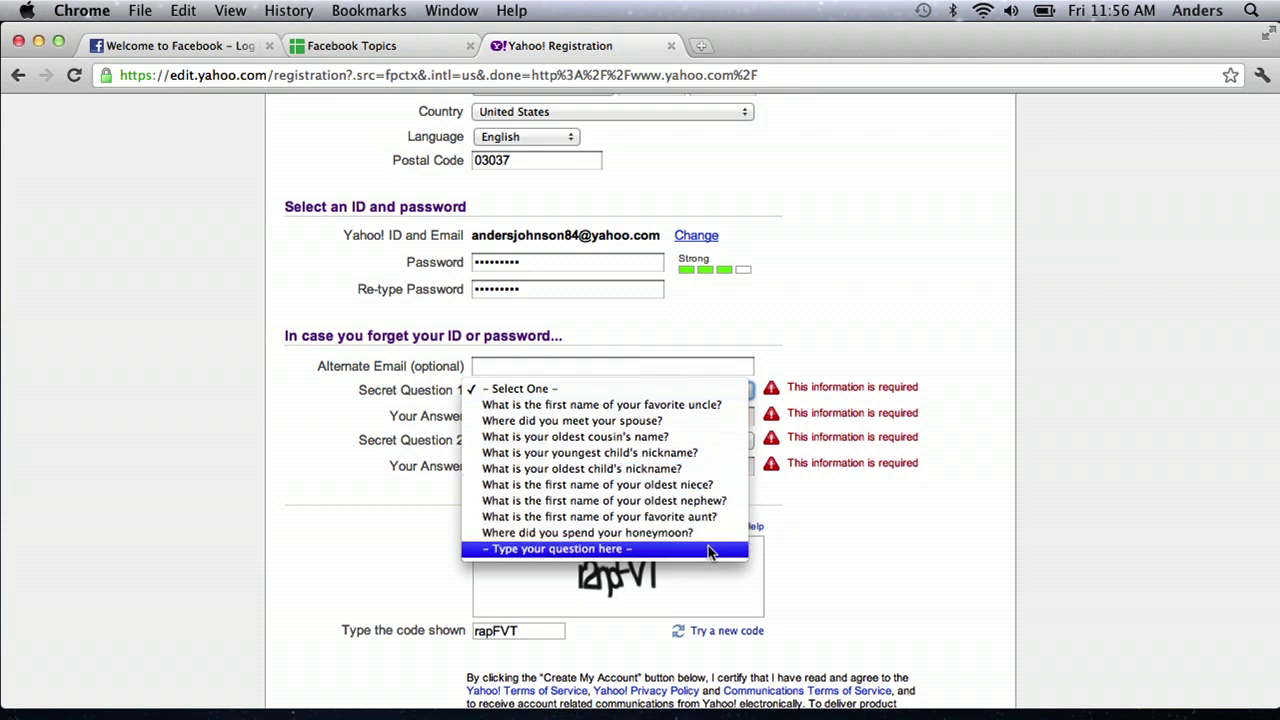
pyautogui.click(708, 551)
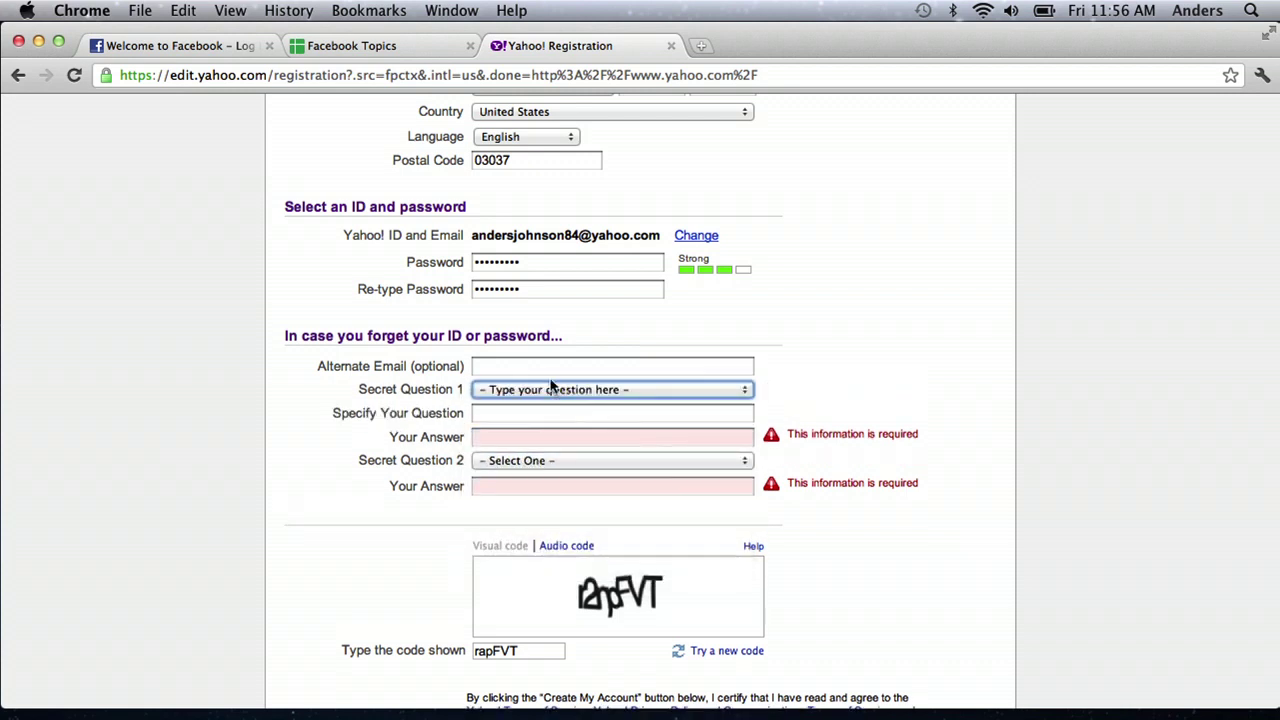
pyautogui.click(525, 411)
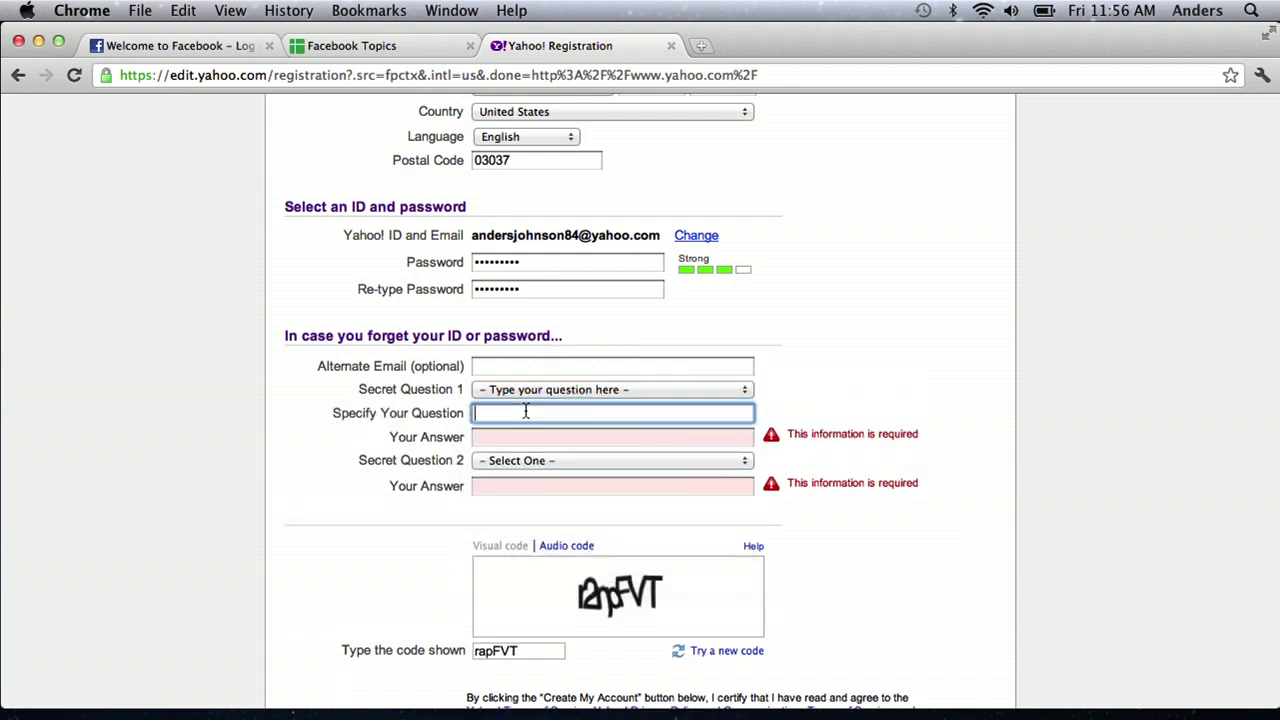
pyautogui.write('What stre')
pyautogui.write('et did you grow up on')
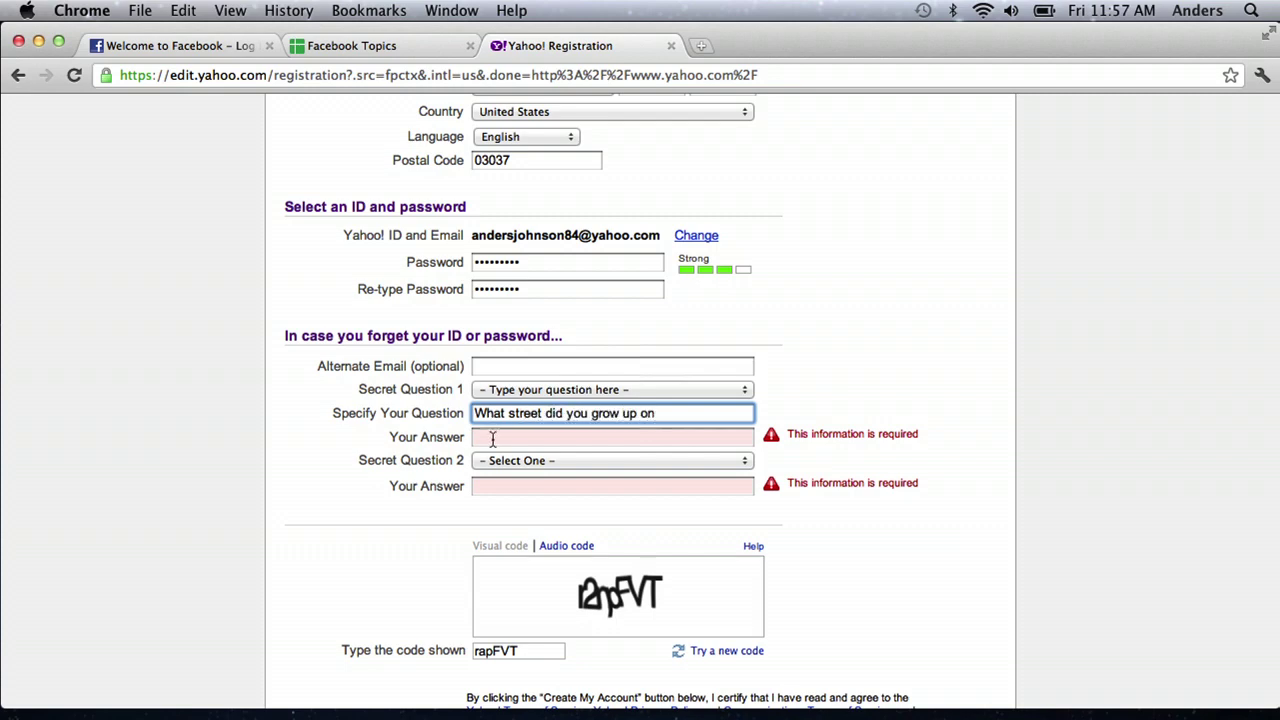
pyautogui.click(490, 437)
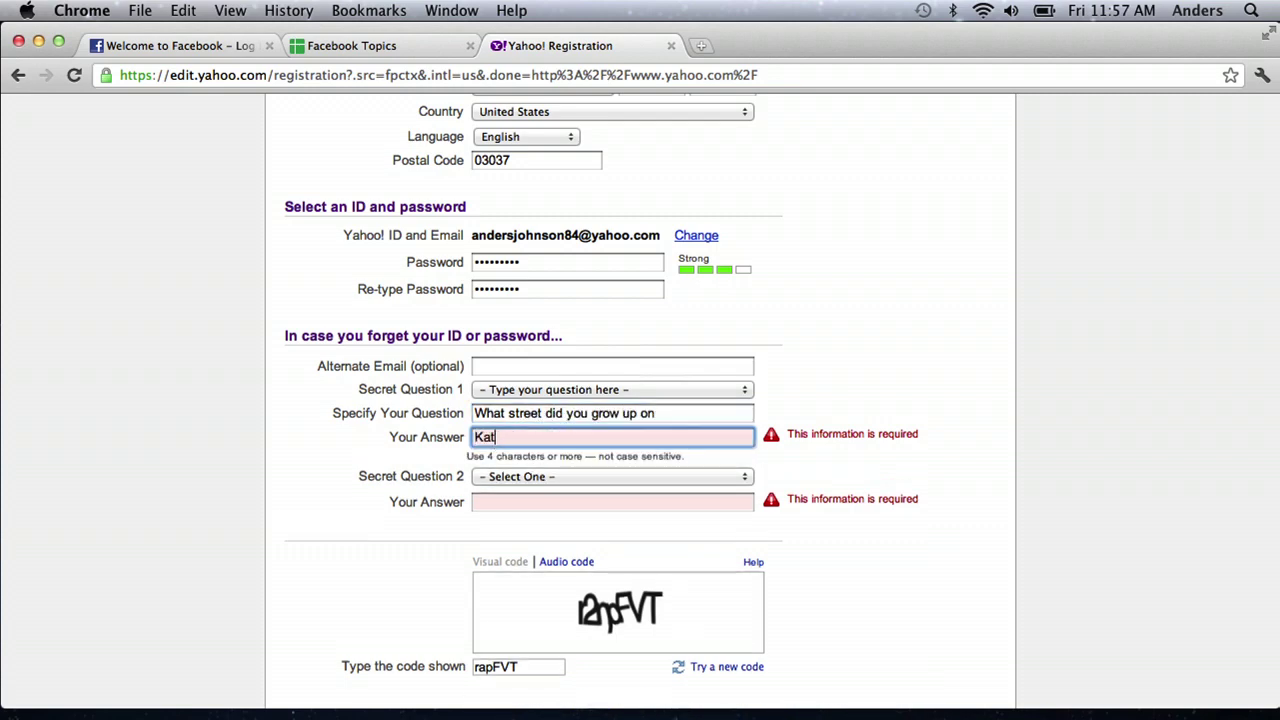
# Step: Write the custom second secret question 'When did you get your first pet' and enter its answer
pyautogui.click(570, 477)
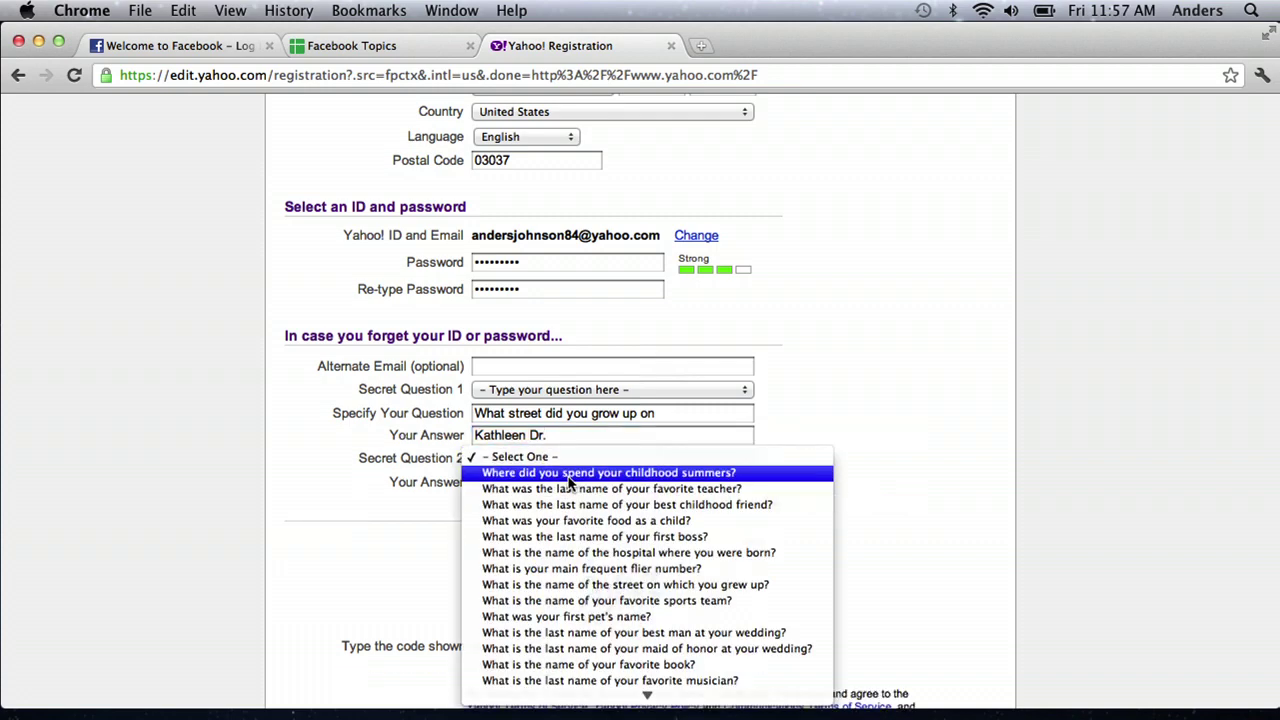
pyautogui.moveTo(647, 693)
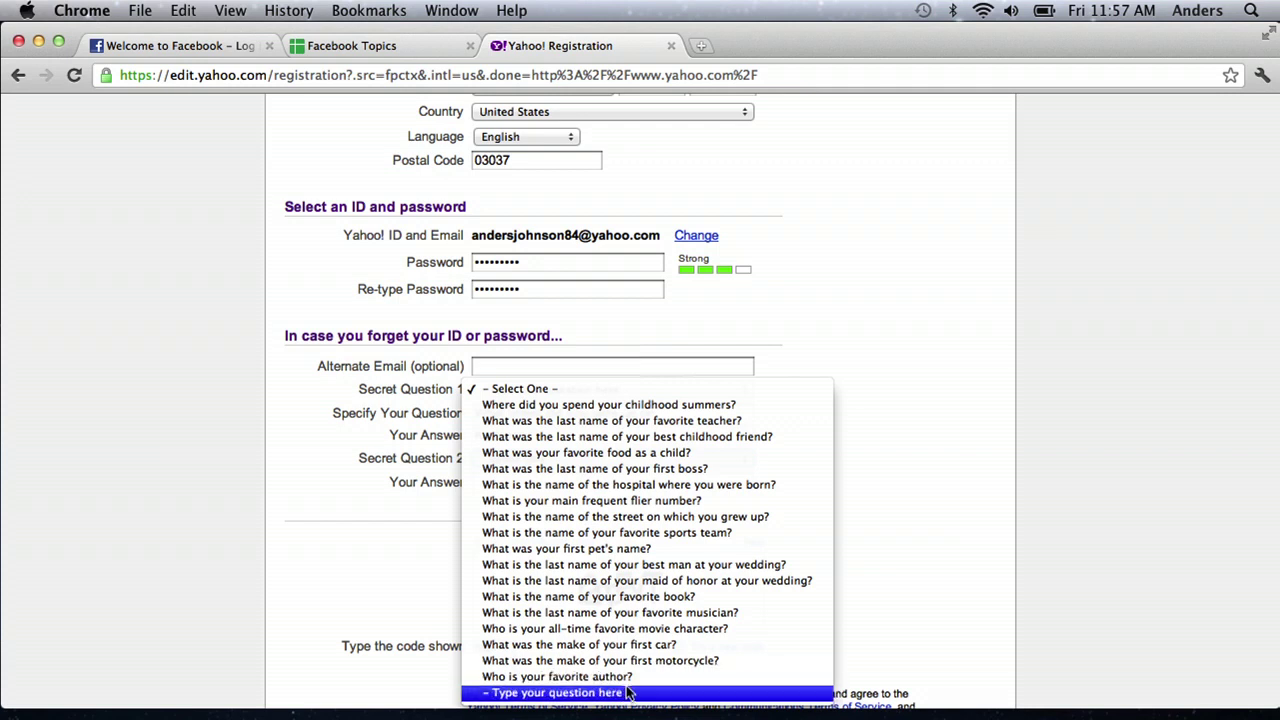
pyautogui.click(630, 693)
pyautogui.click(532, 481)
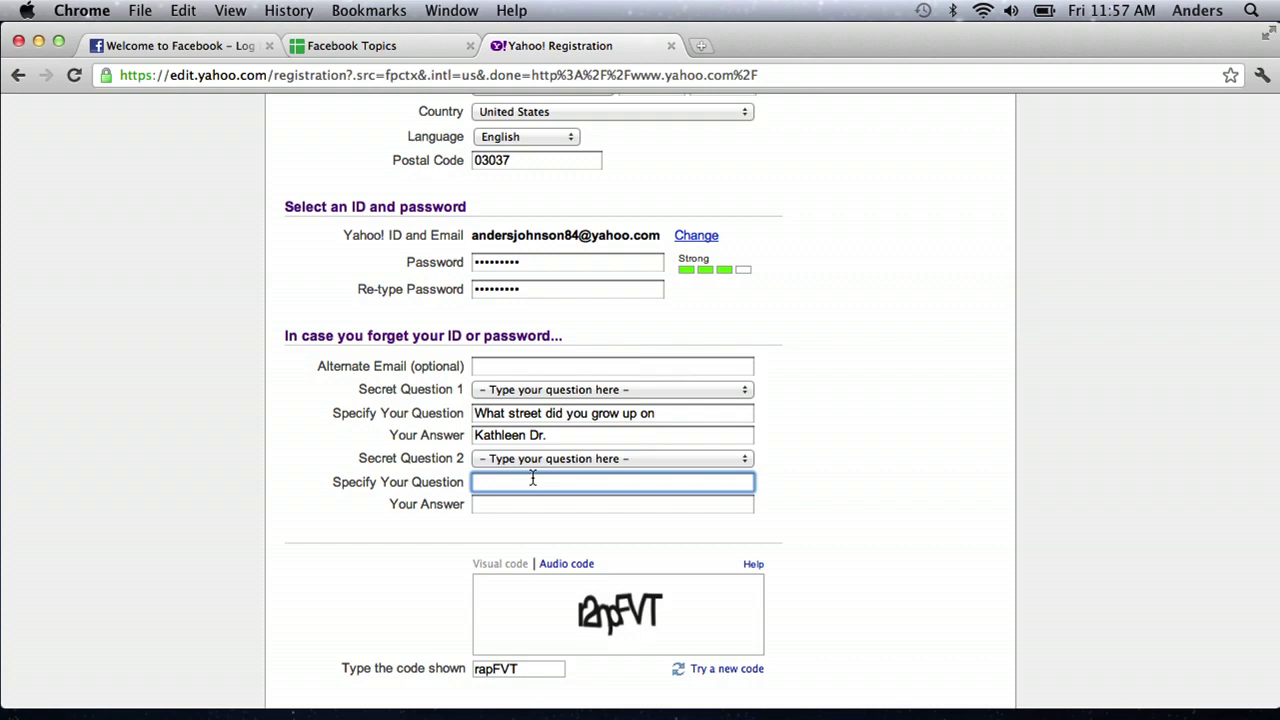
pyautogui.write('When did you get your first pet')
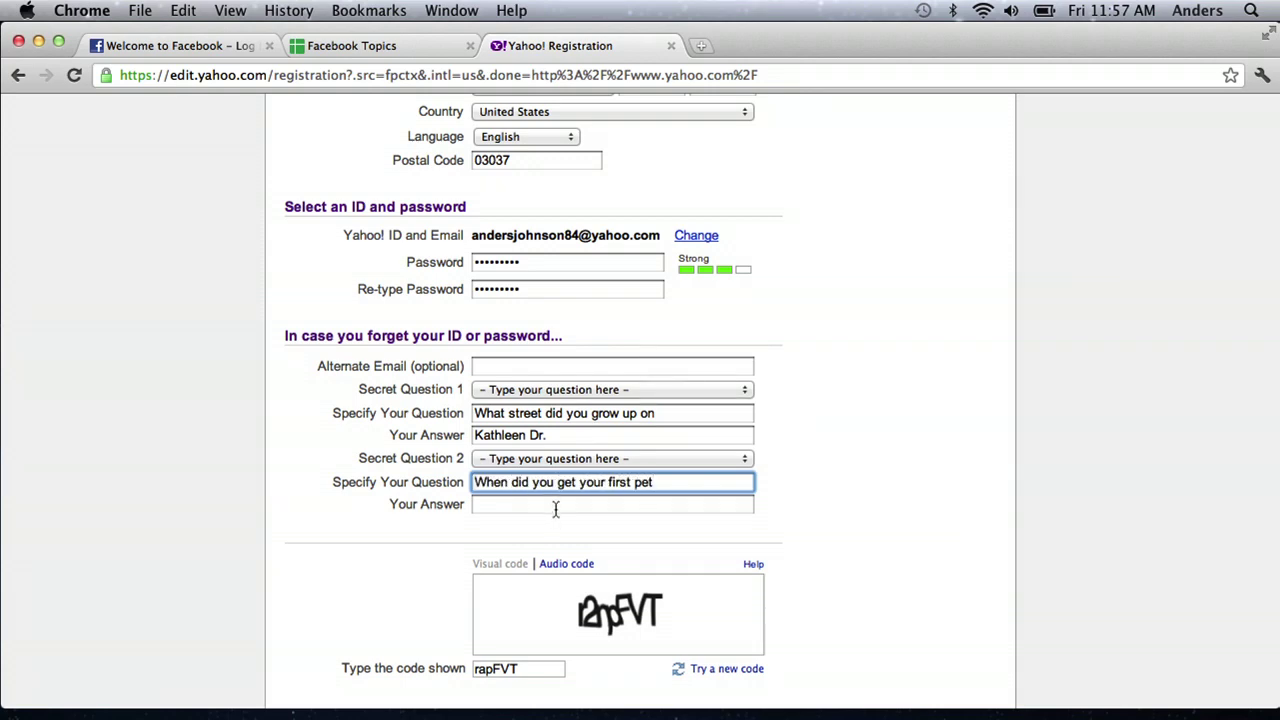
pyautogui.click(556, 508)
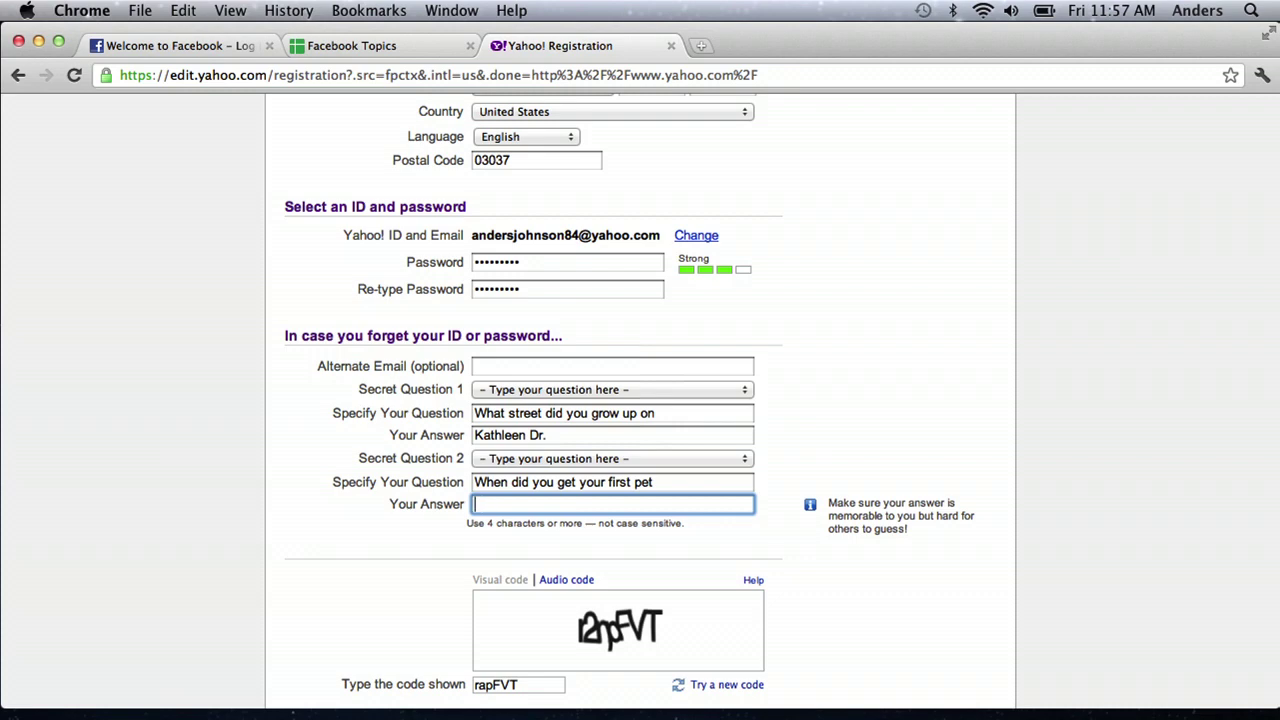
pyautogui.click(345, 596)
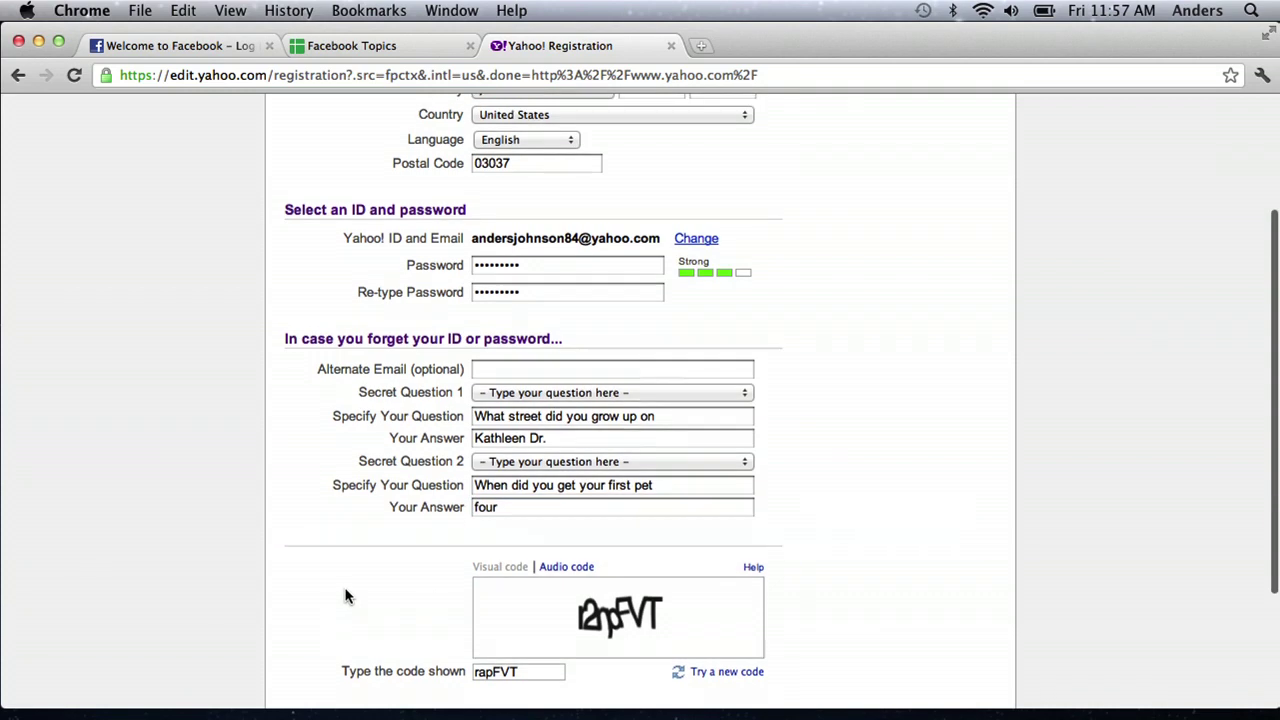
# Step: Resubmit the Yahoo registration form
pyautogui.scroll(-2, 345, 596)
pyautogui.scroll(-2, 369, 612)
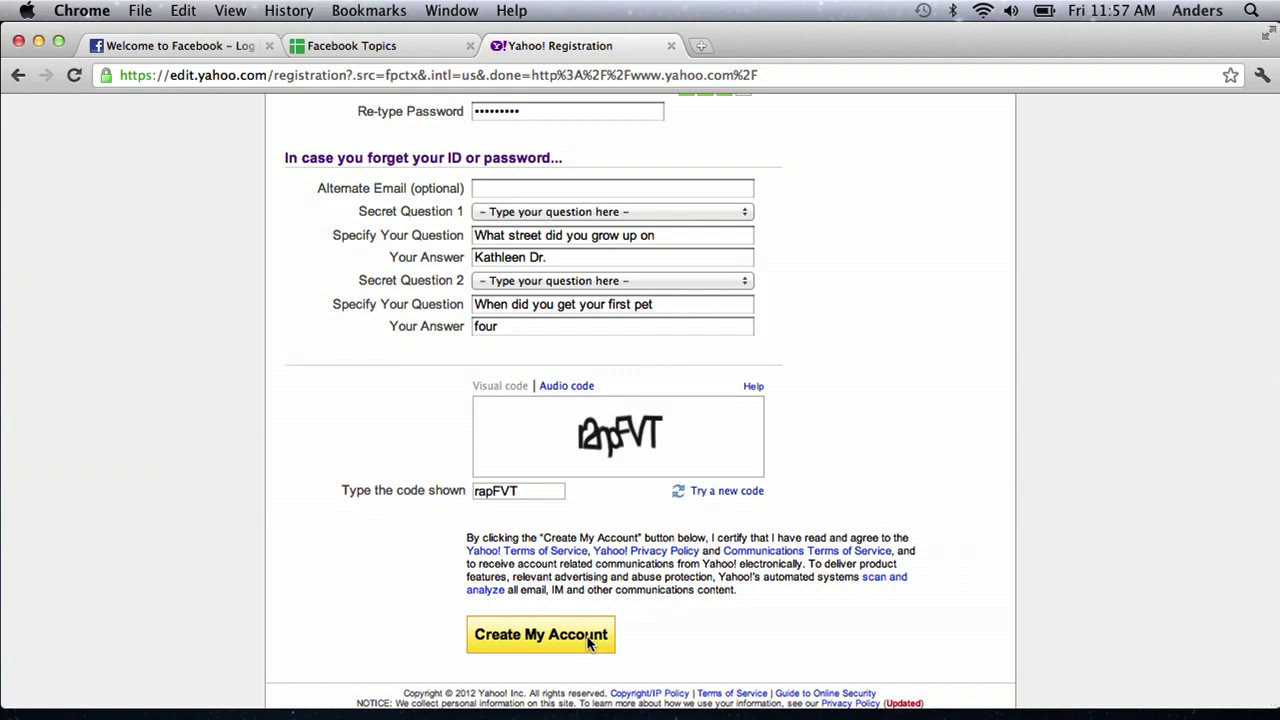
pyautogui.click(589, 642)
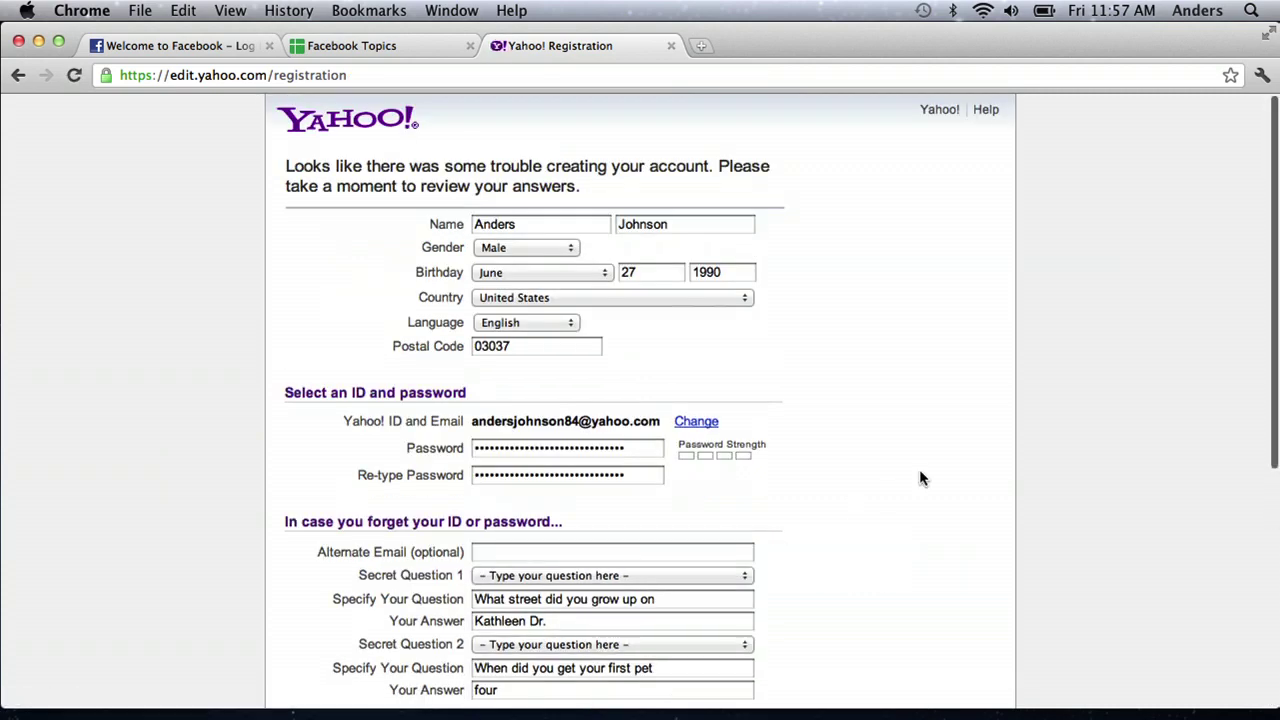
pyautogui.scroll(-5, 921, 478)
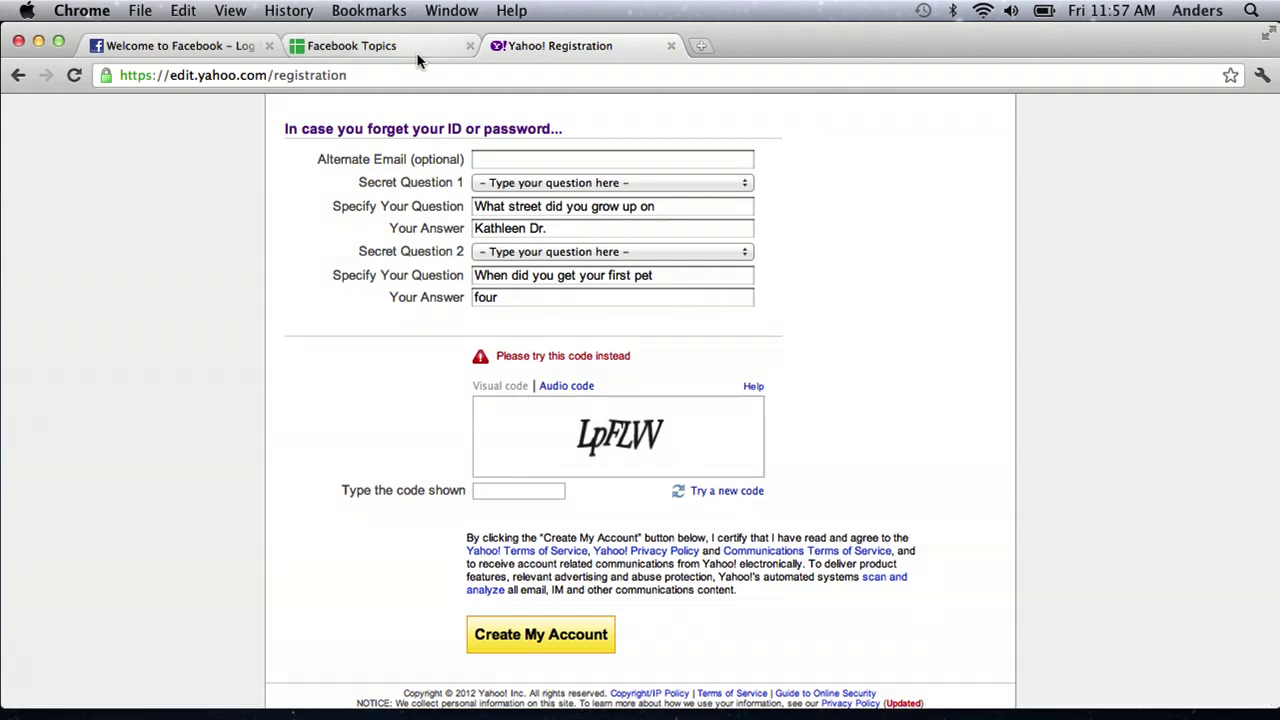
# Step: On Facebook, enter the Gmail address in both email fields and enter a password
pyautogui.click(208, 47)
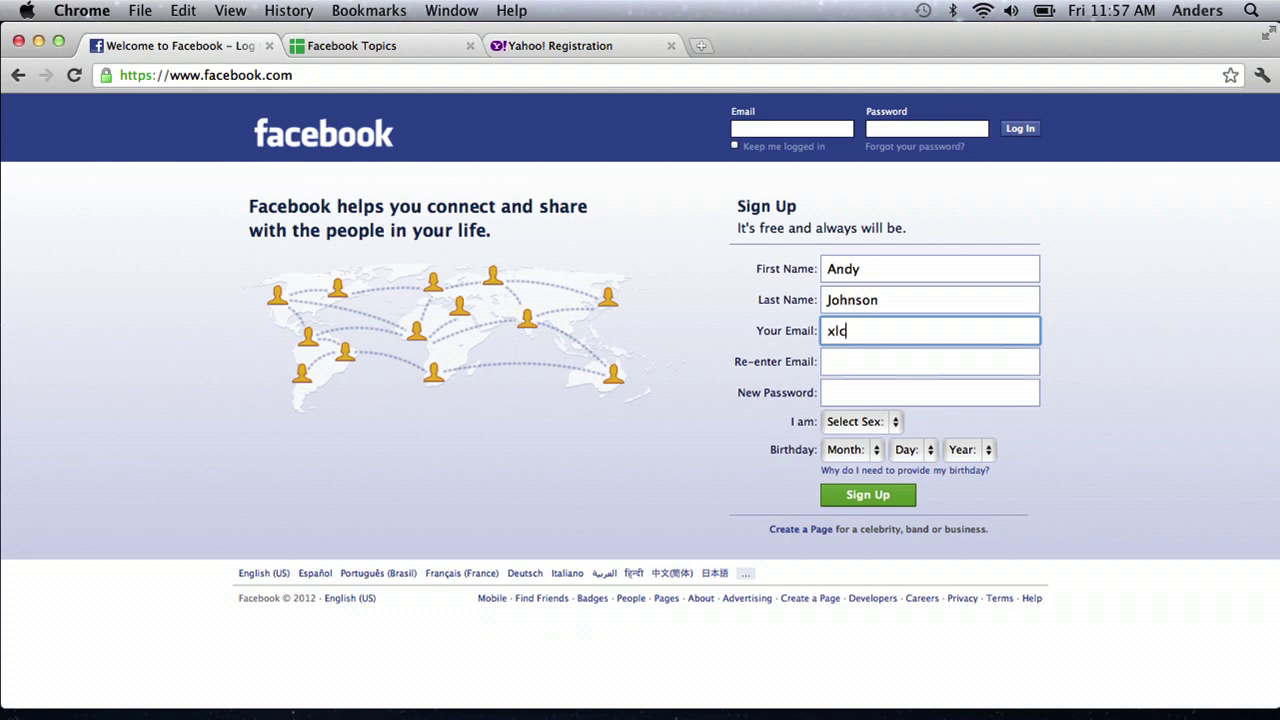
pyautogui.press('BackSpace')
pyautogui.press('BackSpace')
pyautogui.press('BackSpace')
pyautogui.click(970, 363)
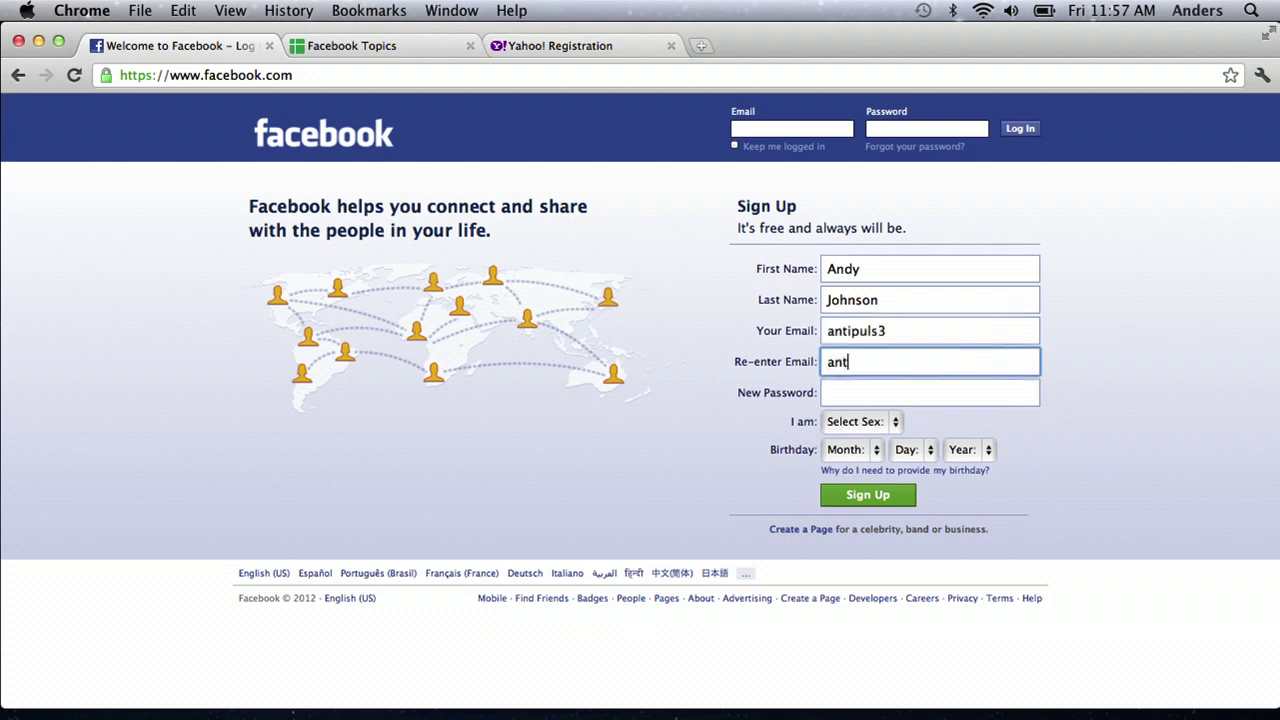
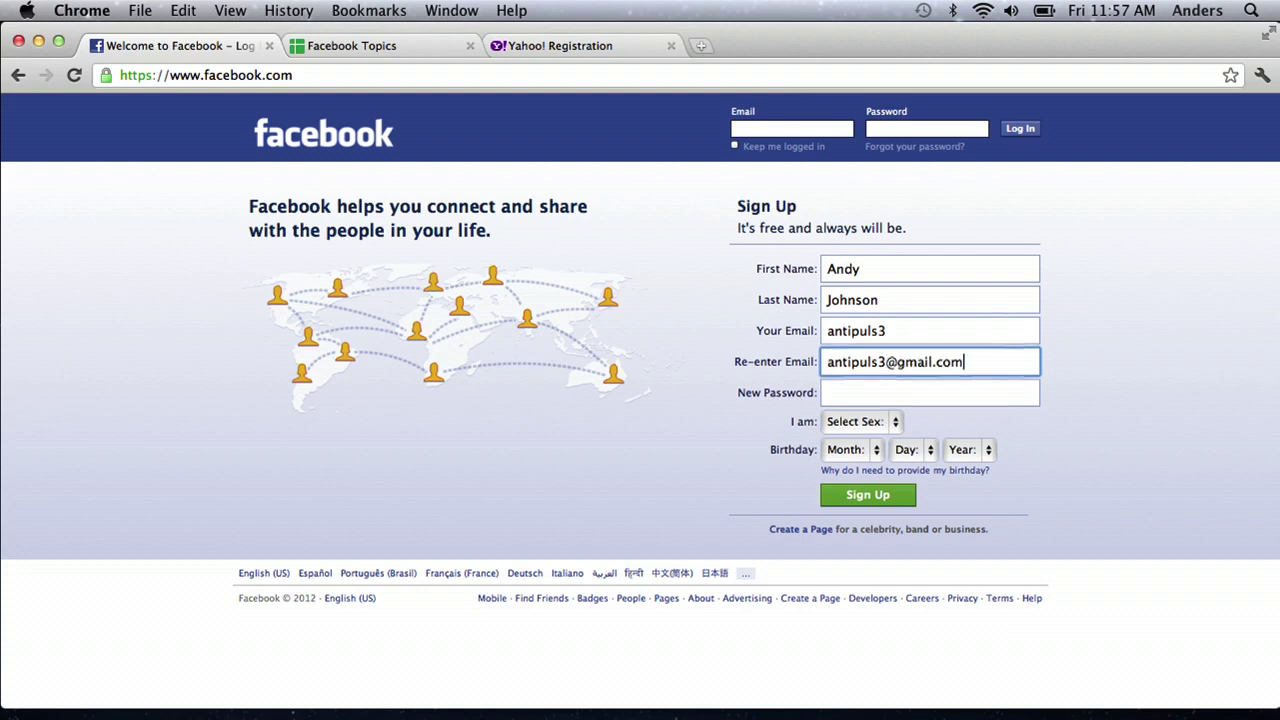
pyautogui.press('Tab')
pyautogui.hotkey('shift', 'Tab')
pyautogui.hotkey('shift', 'Tab')
pyautogui.press('Right')
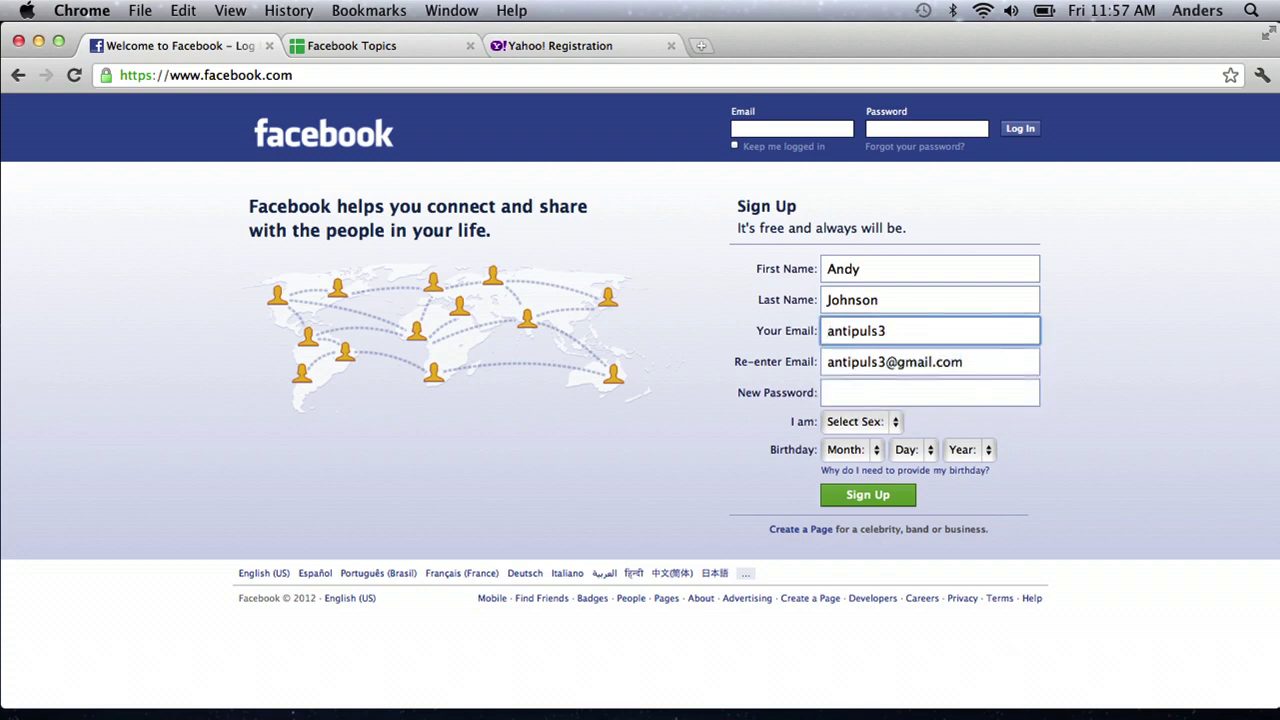
pyautogui.write('@gmail.com')
pyautogui.press('Tab')
pyautogui.press('Tab')
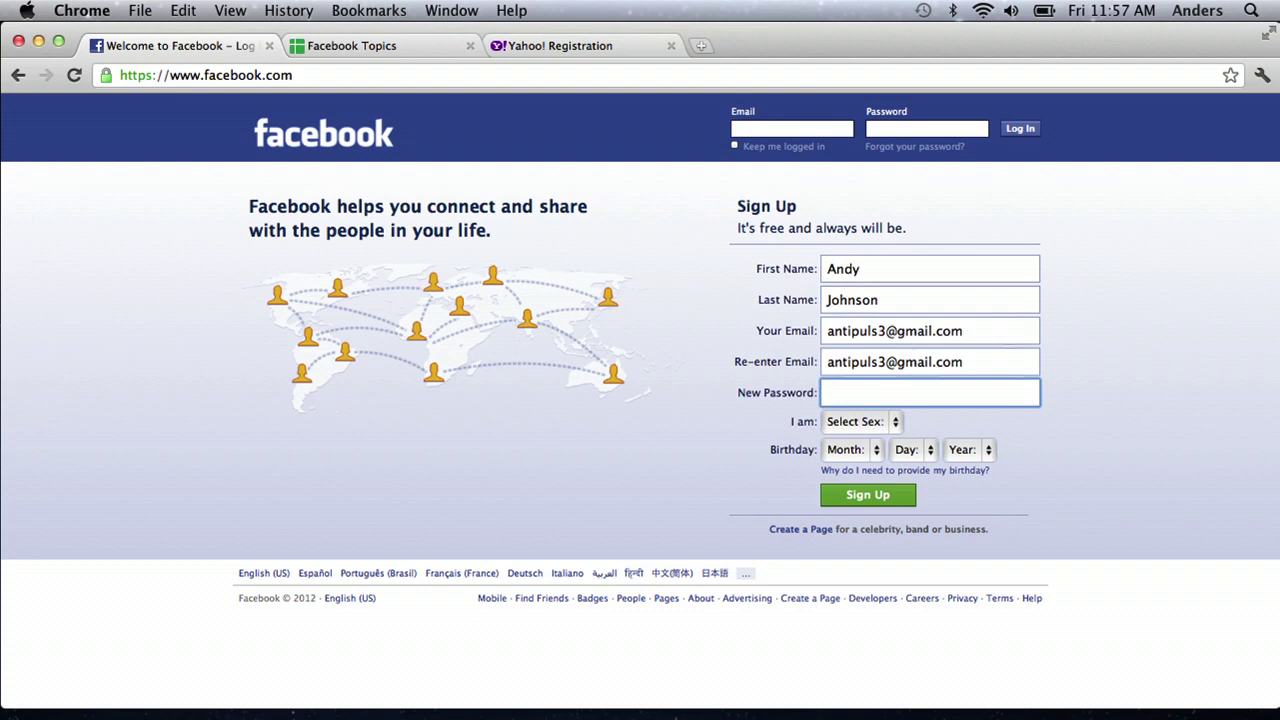
pyautogui.write('•••••••••')
# Step: Set sex to Male and the birthday to Jun 11
pyautogui.click(876, 422)
pyautogui.click(850, 447)
pyautogui.click(852, 450)
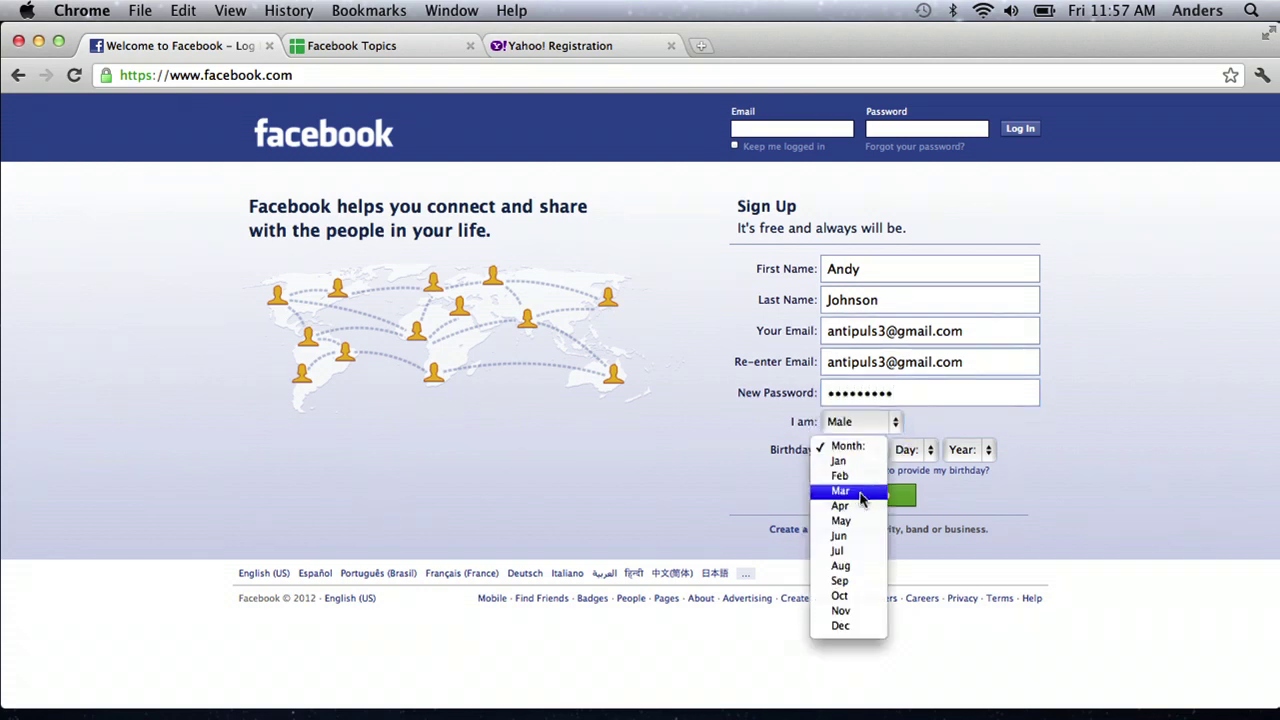
pyautogui.click(868, 540)
pyautogui.click(912, 450)
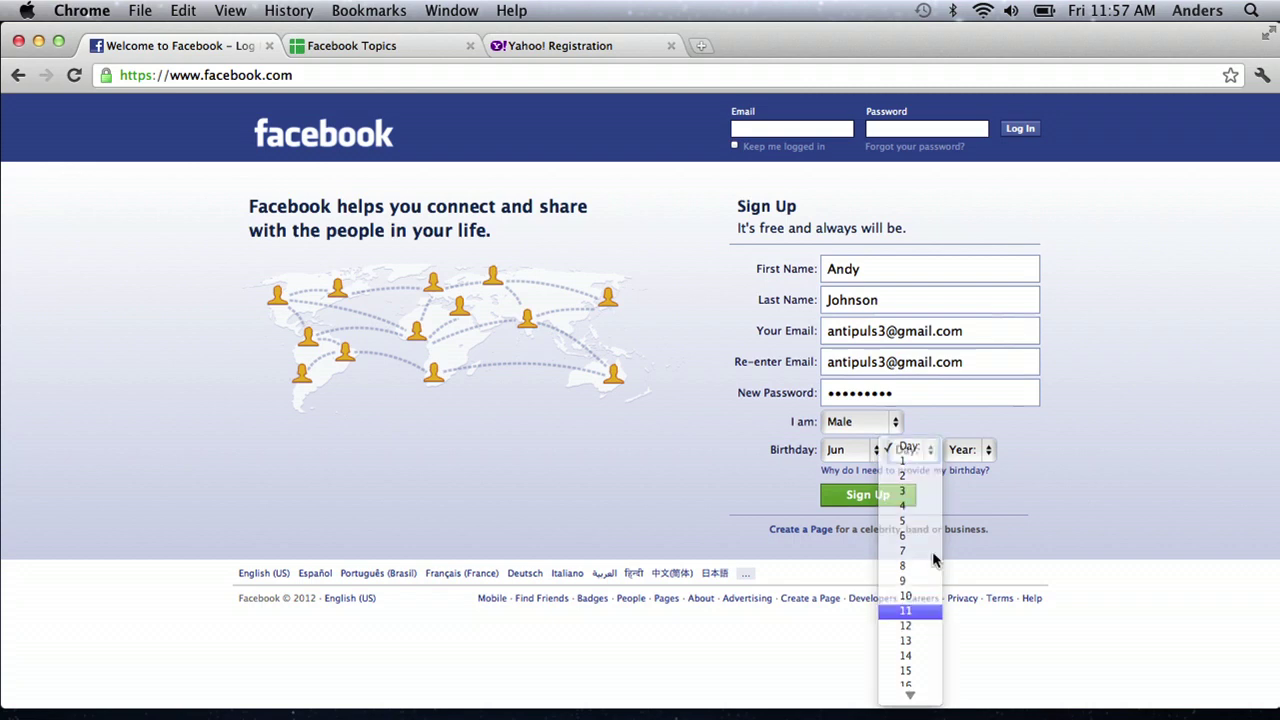
pyautogui.click(910, 610)
pyautogui.click(975, 452)
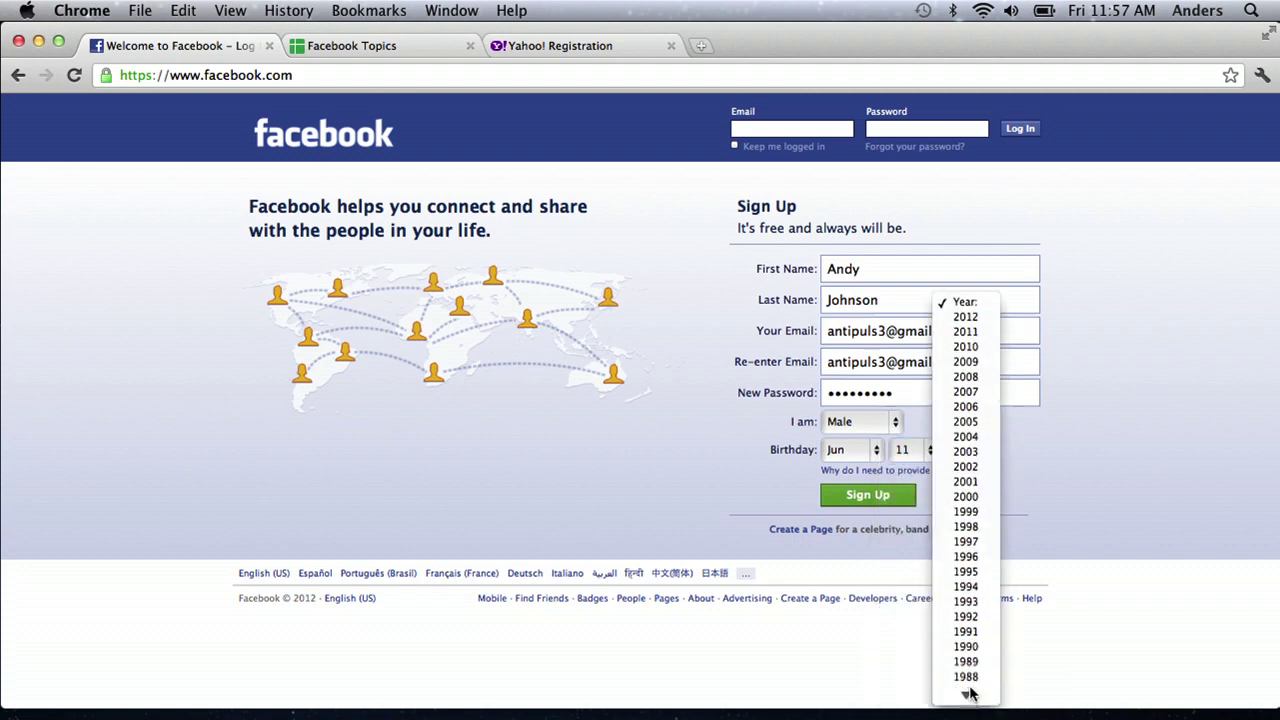
# Step: Choose birth year 1990, submit the sign-up, and retry the security words until they are accepted
pyautogui.click(966, 646)
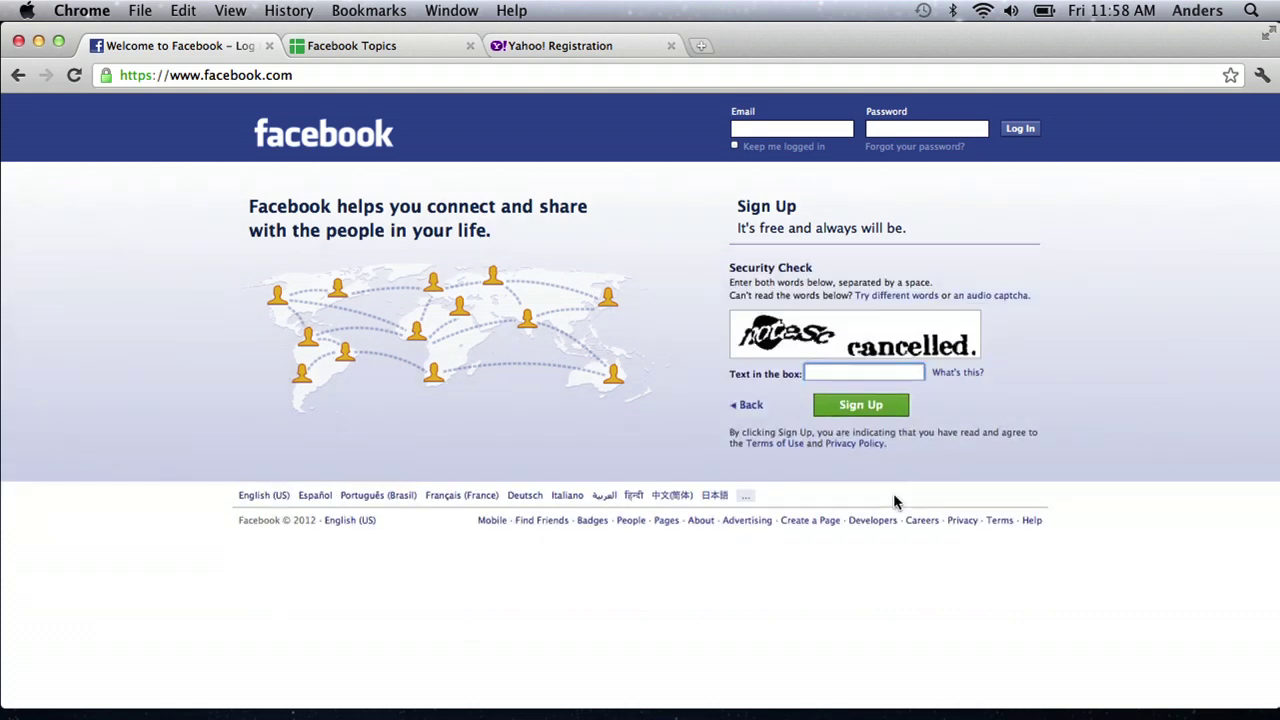
pyautogui.write('notsec cancelled')
pyautogui.click(874, 406)
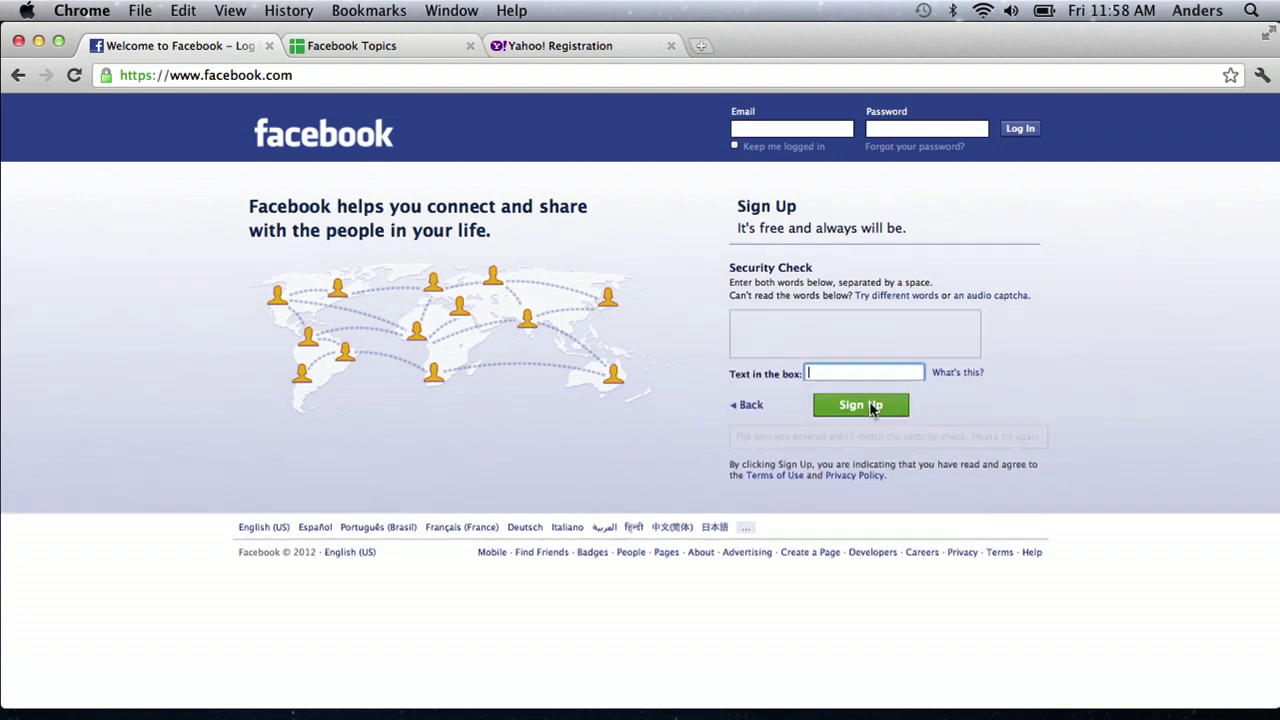
pyautogui.write('bears')
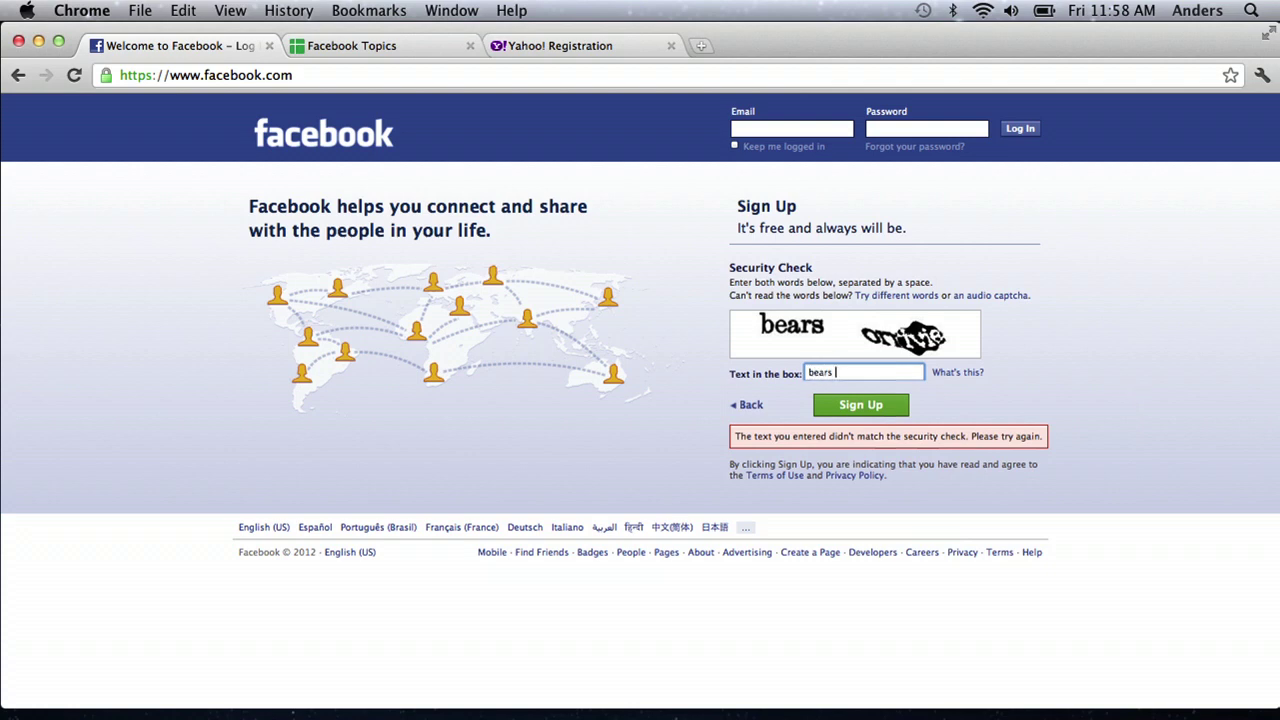
pyautogui.write(' onivie')
pyautogui.click(861, 405)
pyautogui.write('ha')
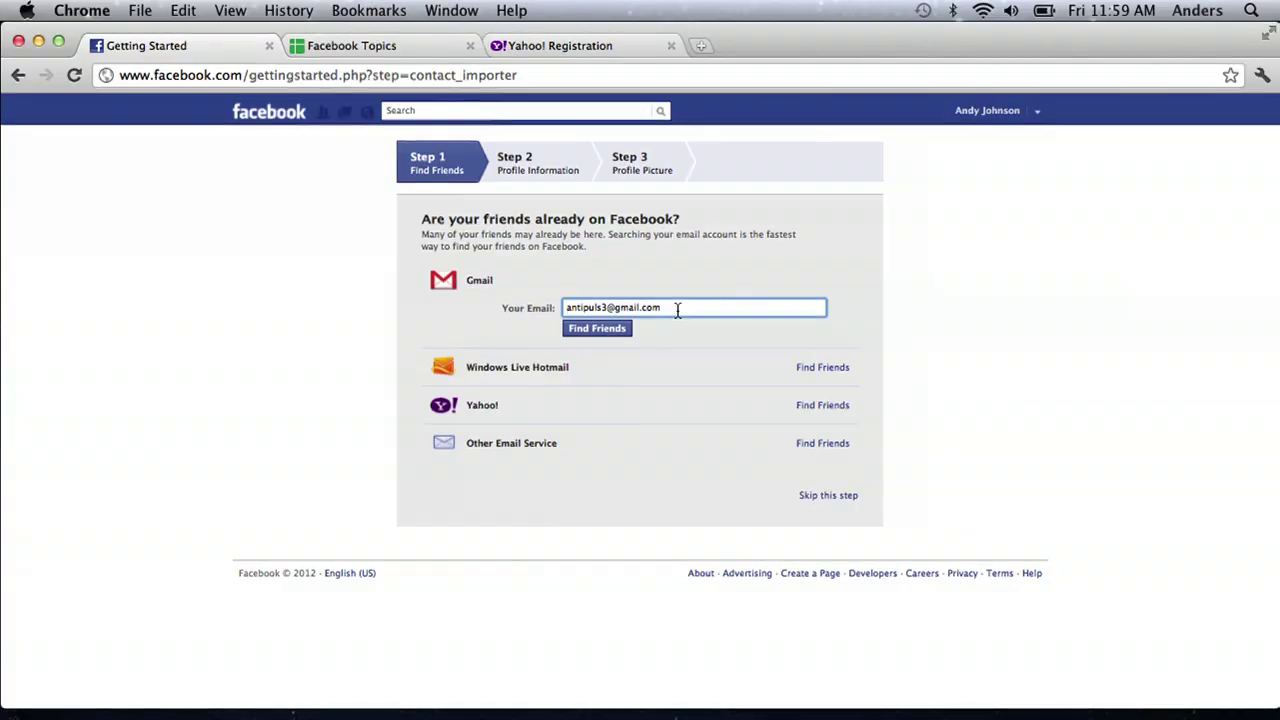
# Step: Replace the email in the Gmail field with the other Gmail address and search for friends
pyautogui.moveTo(677, 310); pyautogui.dragTo(564, 308)
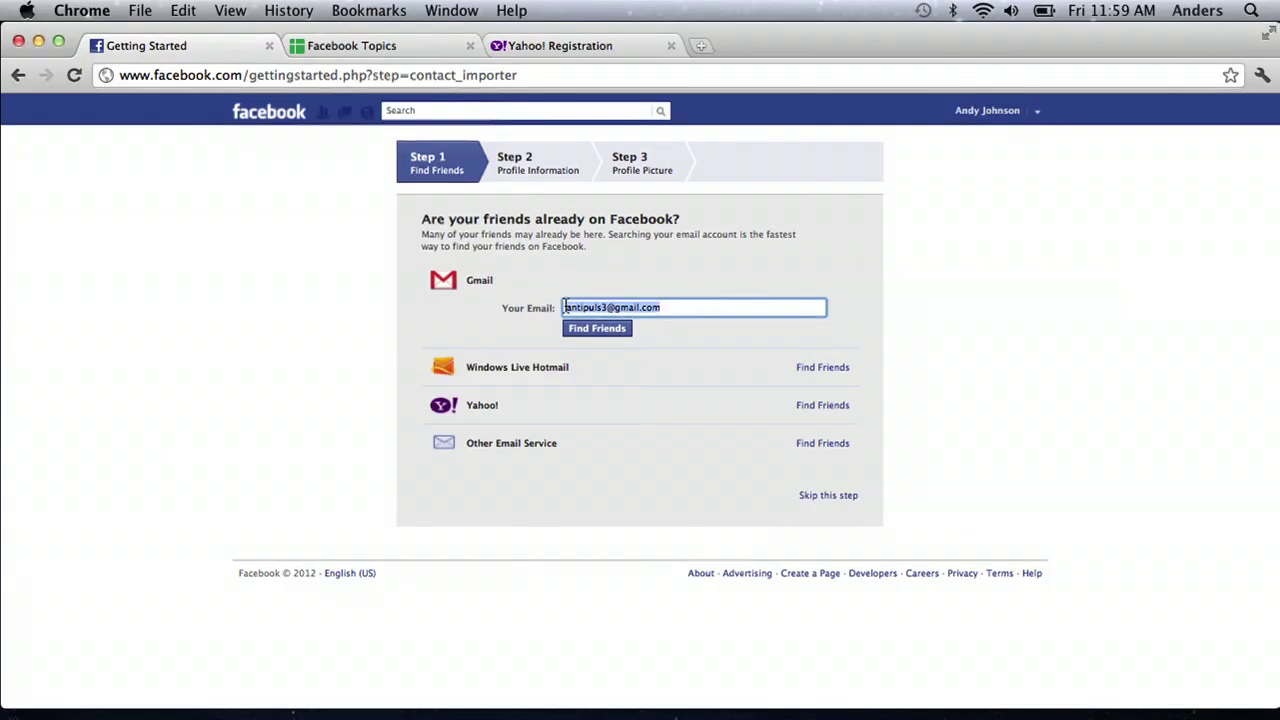
pyautogui.press('BackSpace')
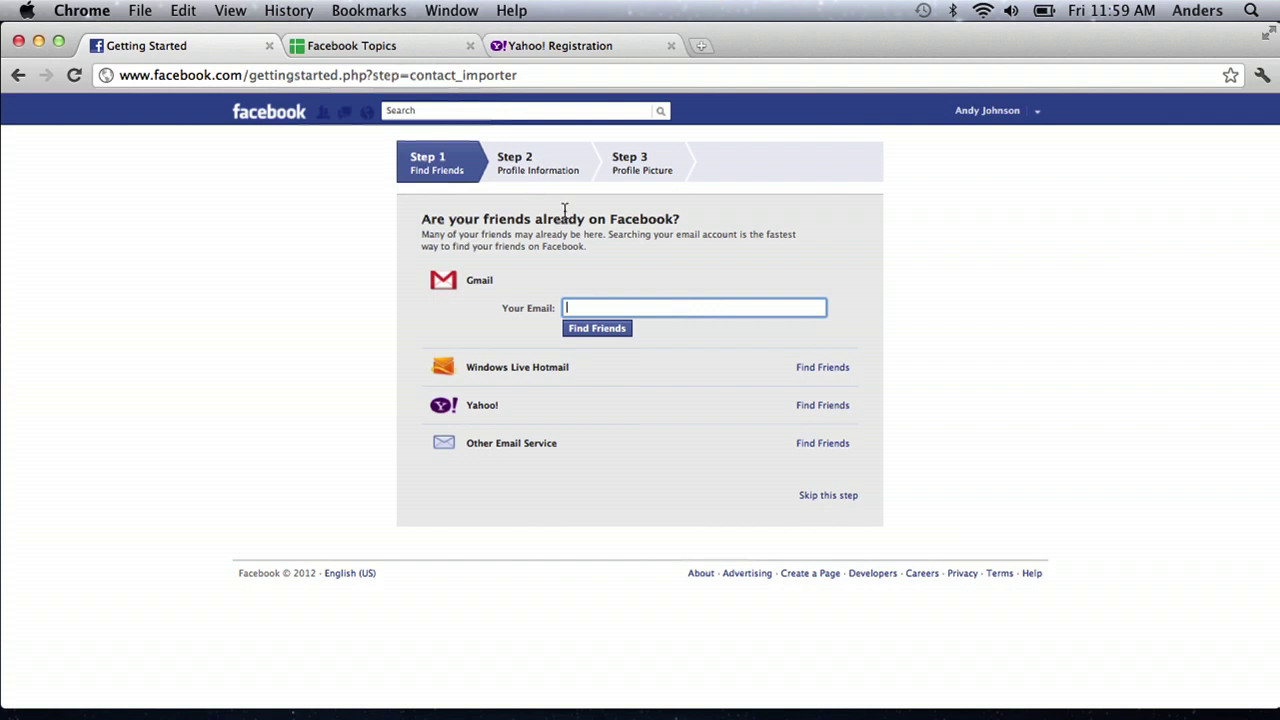
pyautogui.write('x')
pyautogui.click(592, 328)
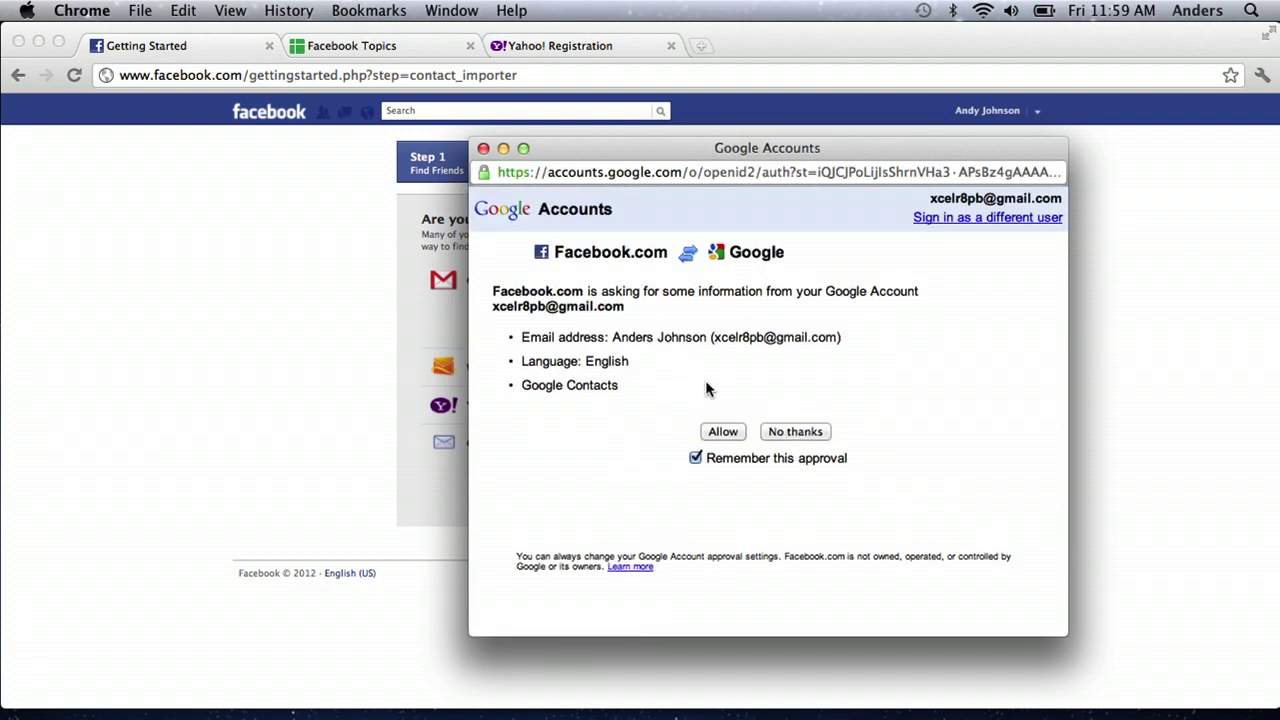
# Step: Allow Facebook to access the Google account and review the Gmail contact upload instructions
pyautogui.click(723, 434)
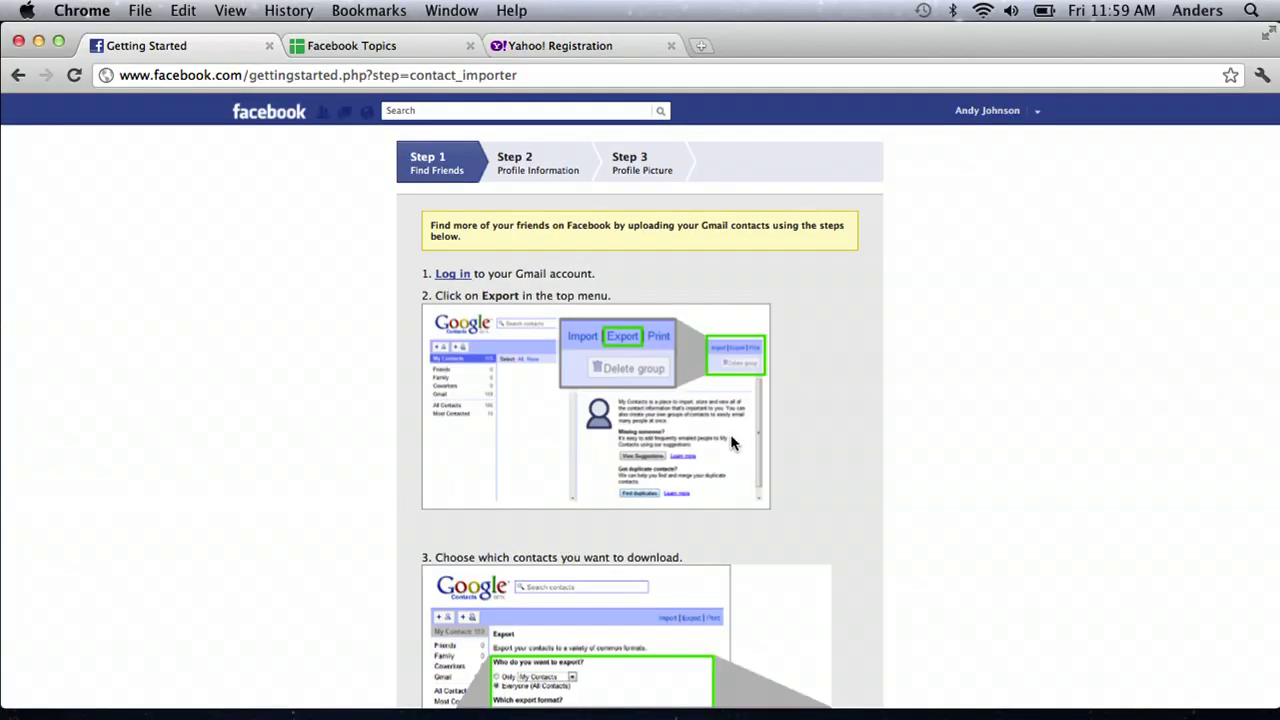
pyautogui.scroll(-1, 730, 440)
pyautogui.scroll(-5, 730, 443)
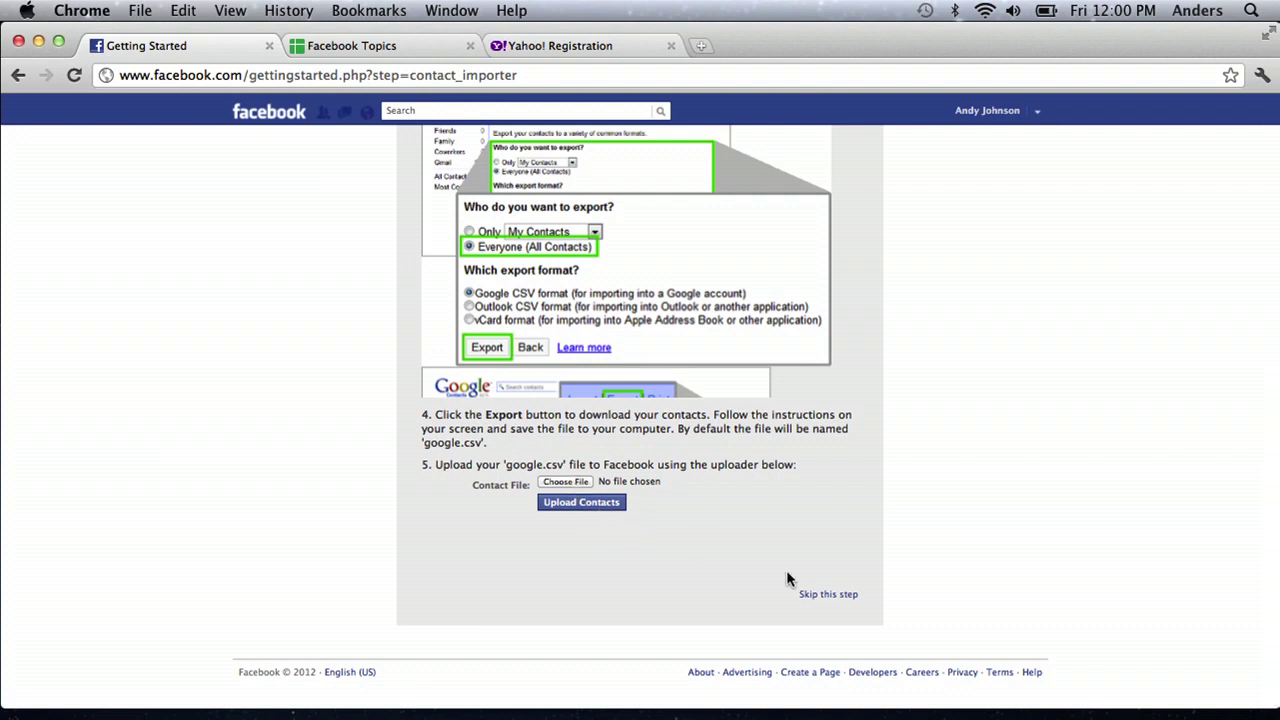
# Step: Skip friend-finding and enter Manchester High School with class end year 2008
pyautogui.click(834, 595)
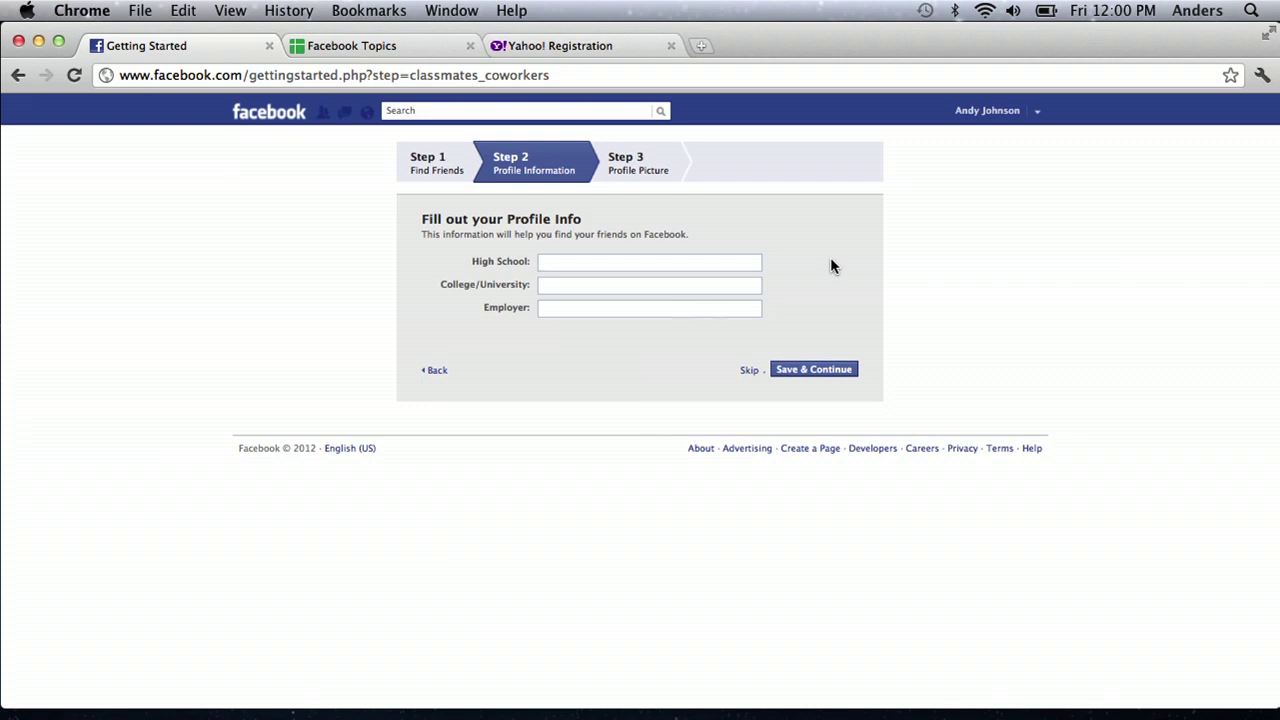
pyautogui.write('Manchester')
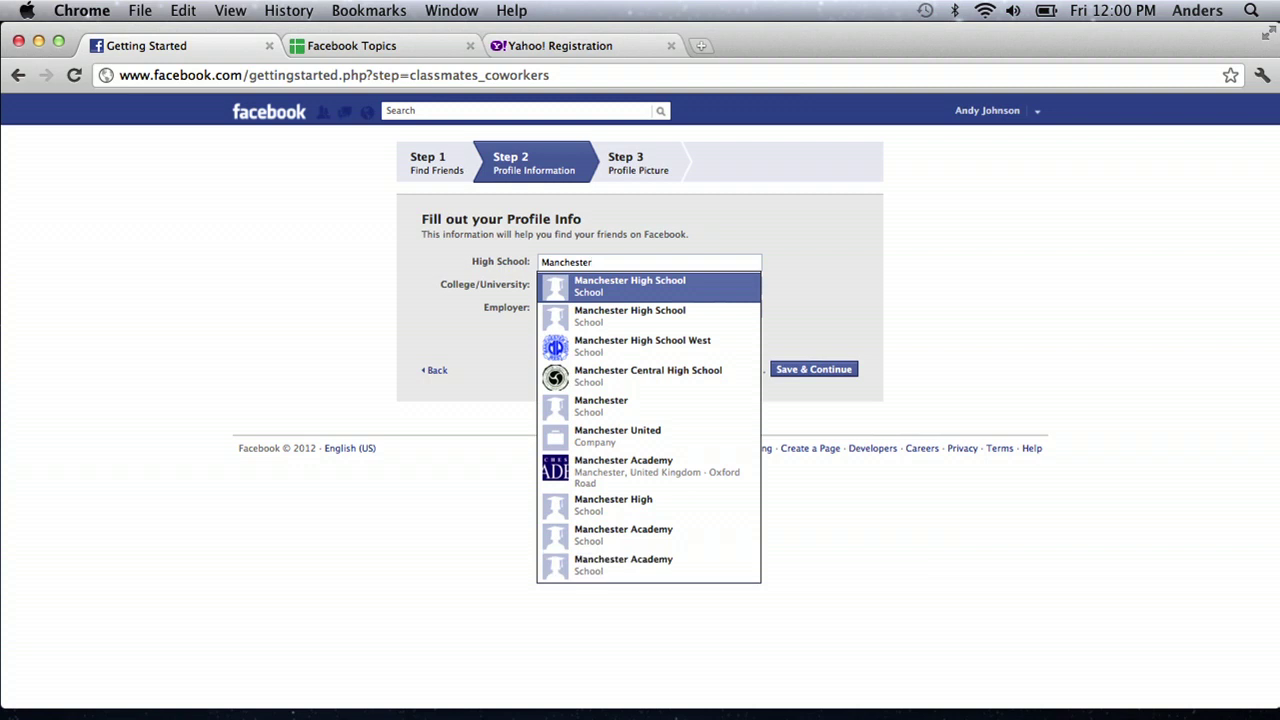
pyautogui.press('Return')
pyautogui.click(843, 262)
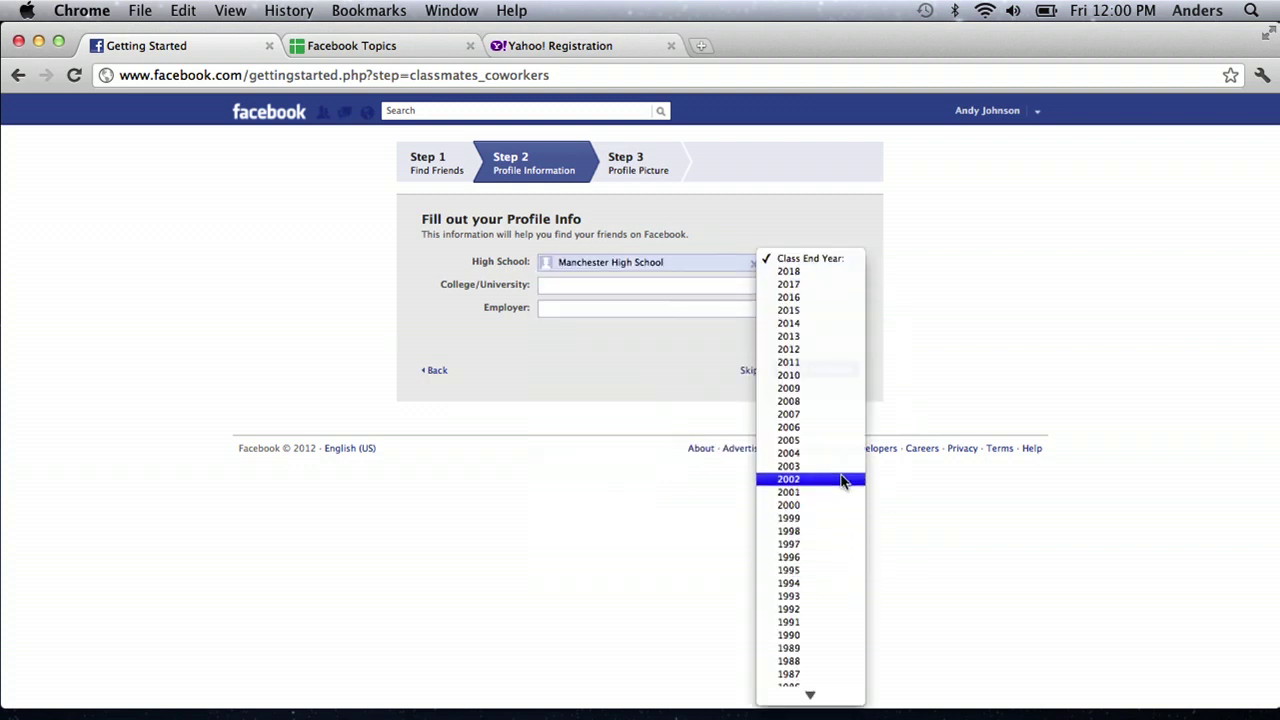
pyautogui.click(845, 401)
pyautogui.click(672, 286)
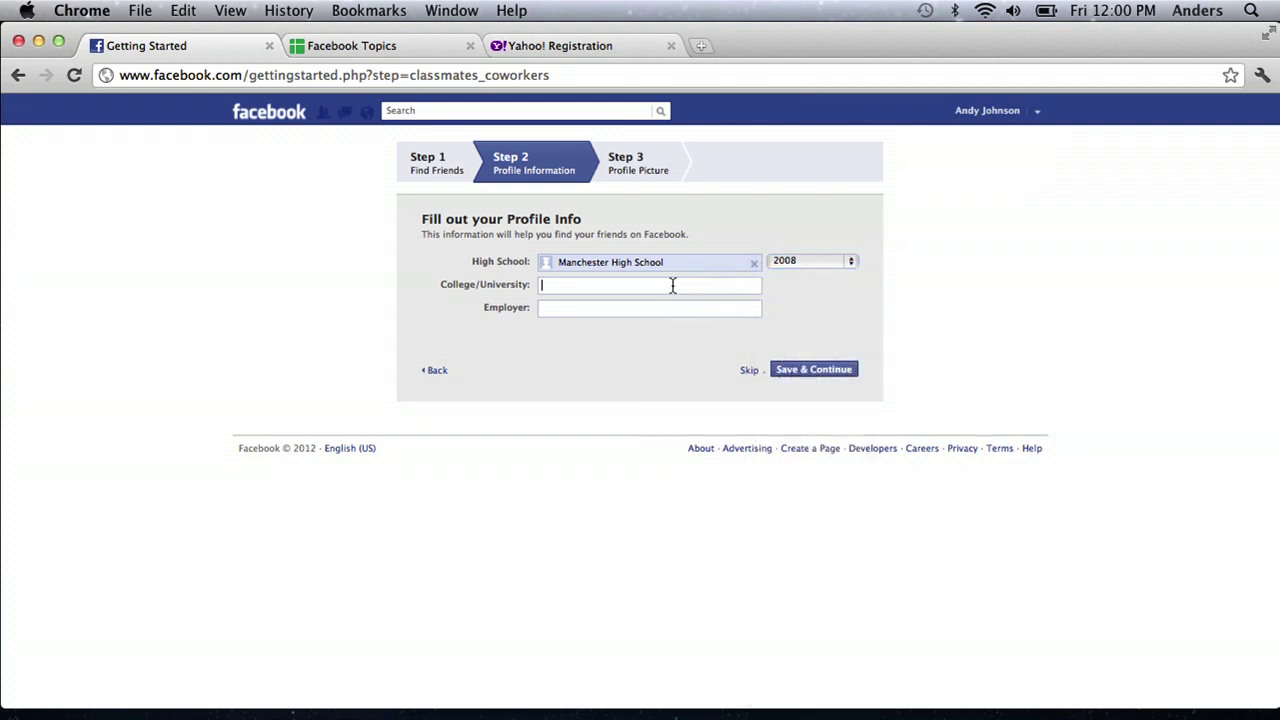
pyautogui.click(646, 310)
# Step: Skip the Profile Info form and the 'Add people you know' friend suggestions
pyautogui.click(749, 370)
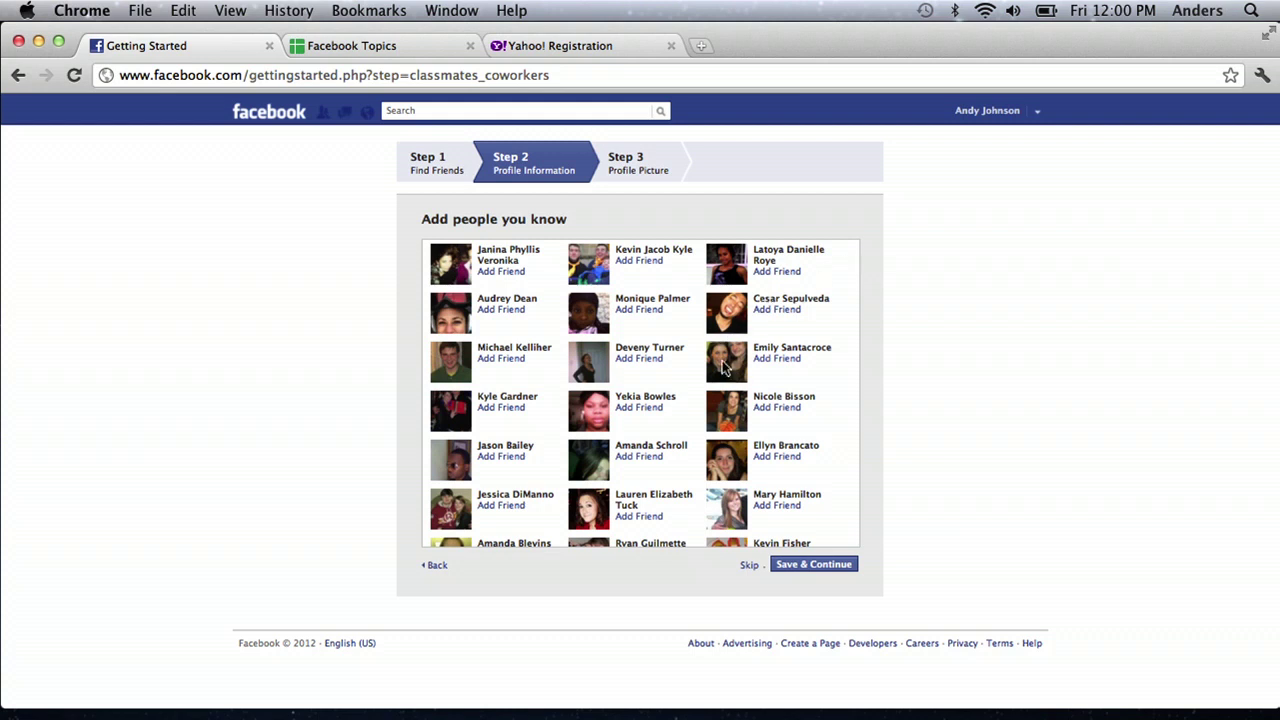
pyautogui.click(749, 566)
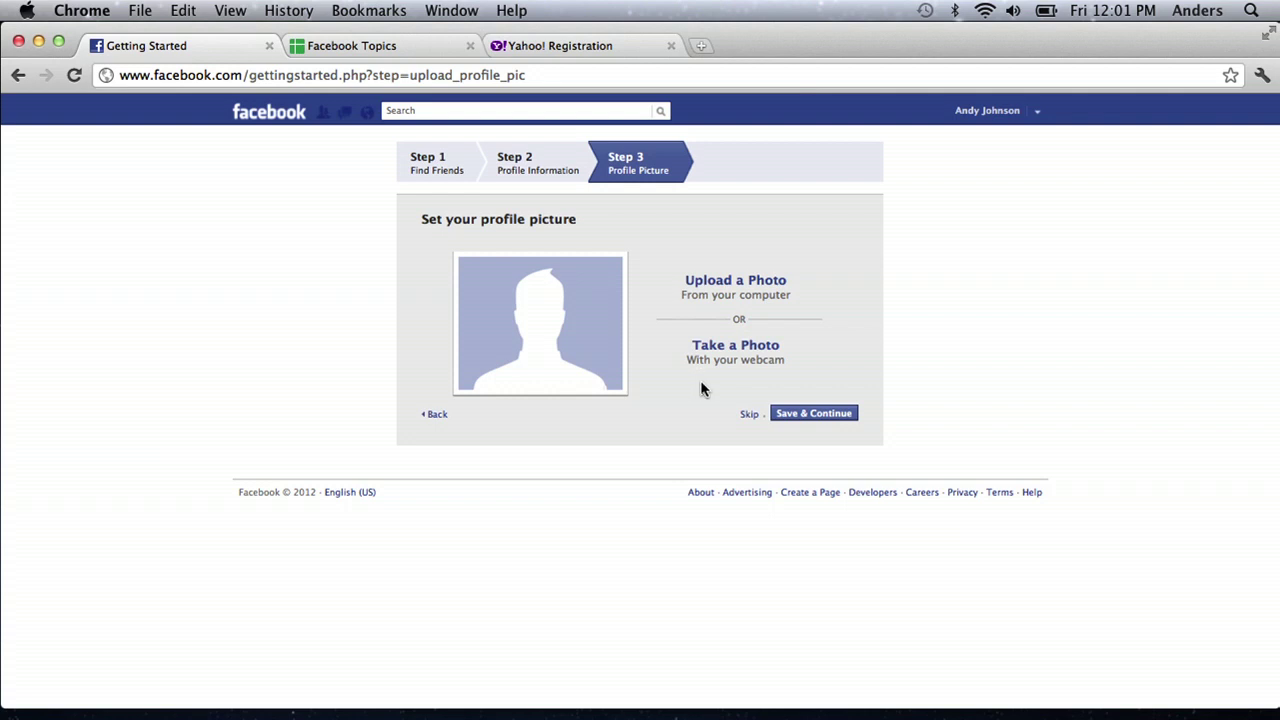
# Step: Skip the profile picture step, search Facebook for a person by name, then return to Welcome
pyautogui.click(750, 415)
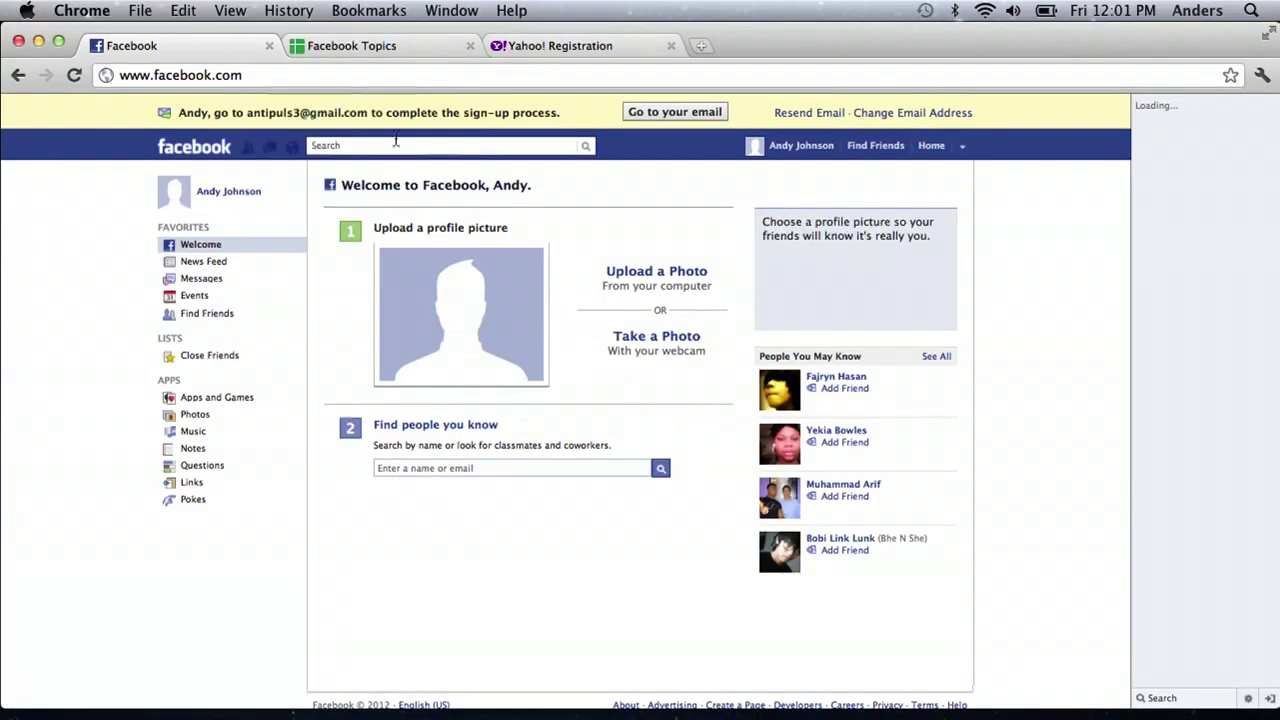
pyautogui.click(395, 145)
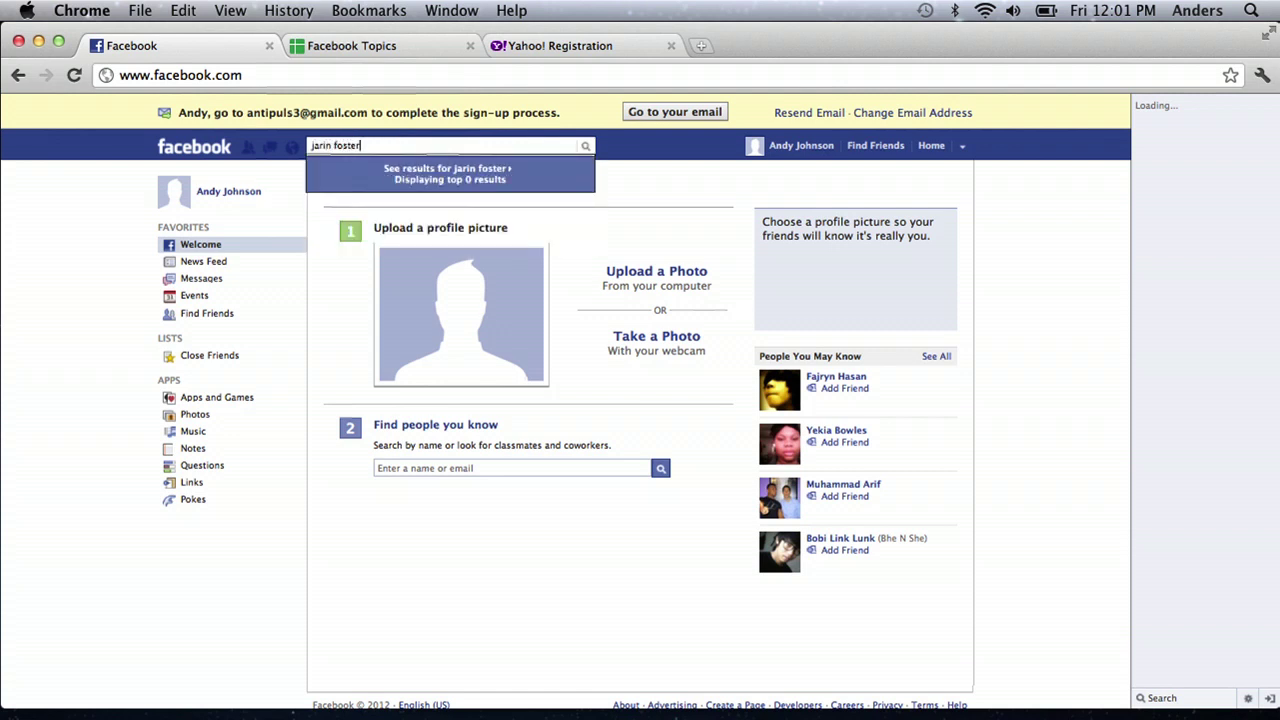
pyautogui.press('Return')
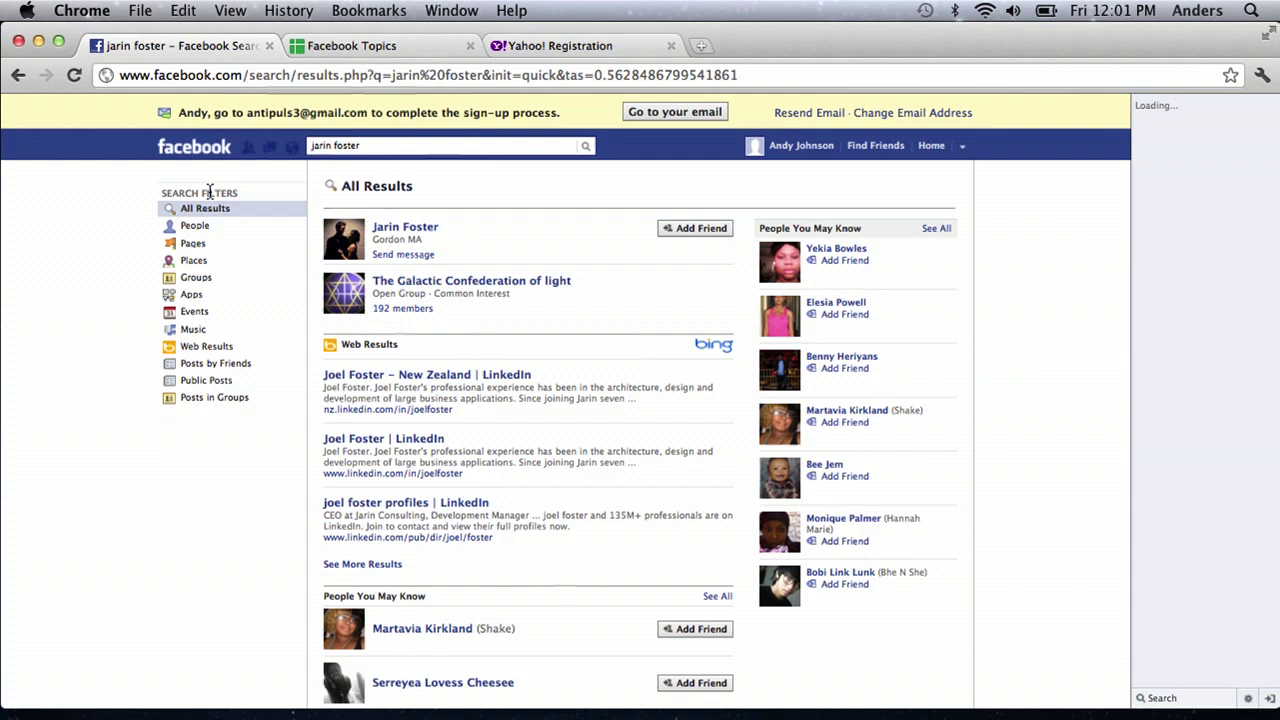
pyautogui.click(194, 146)
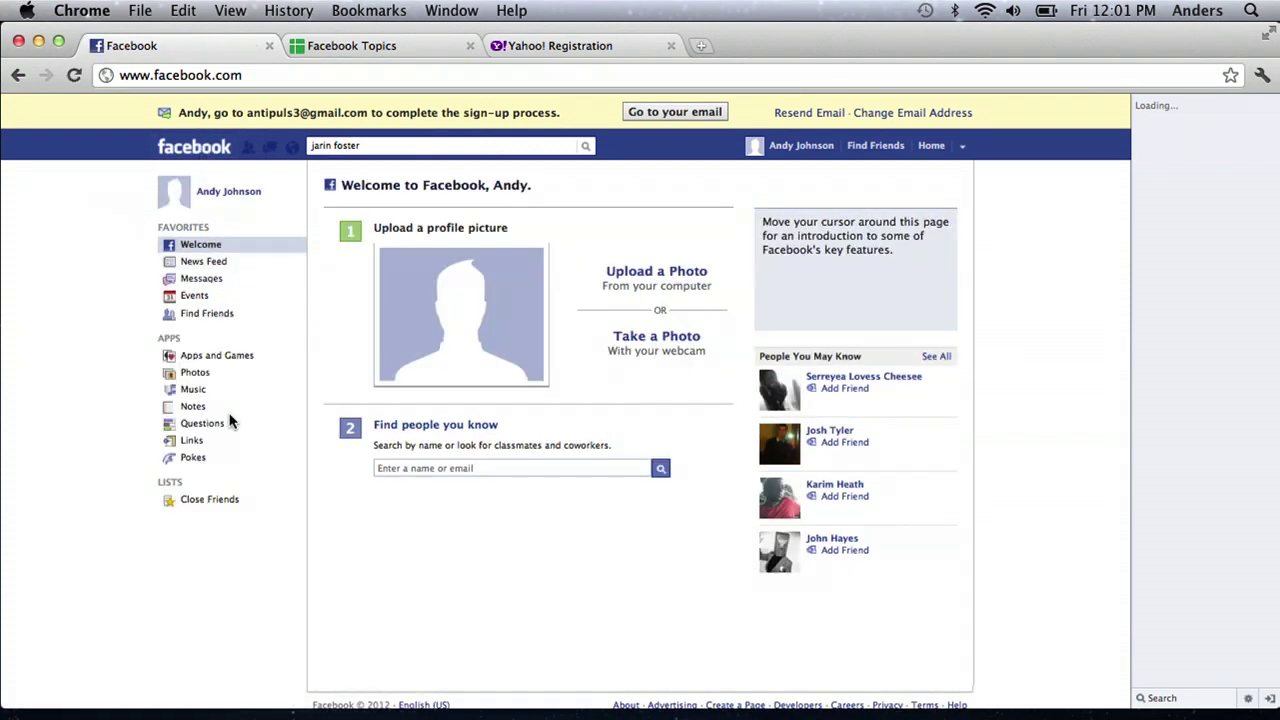
# Step: In Privacy Settings, make default posting privacy Custom limited to Only Me and save changes
pyautogui.moveTo(697, 308)
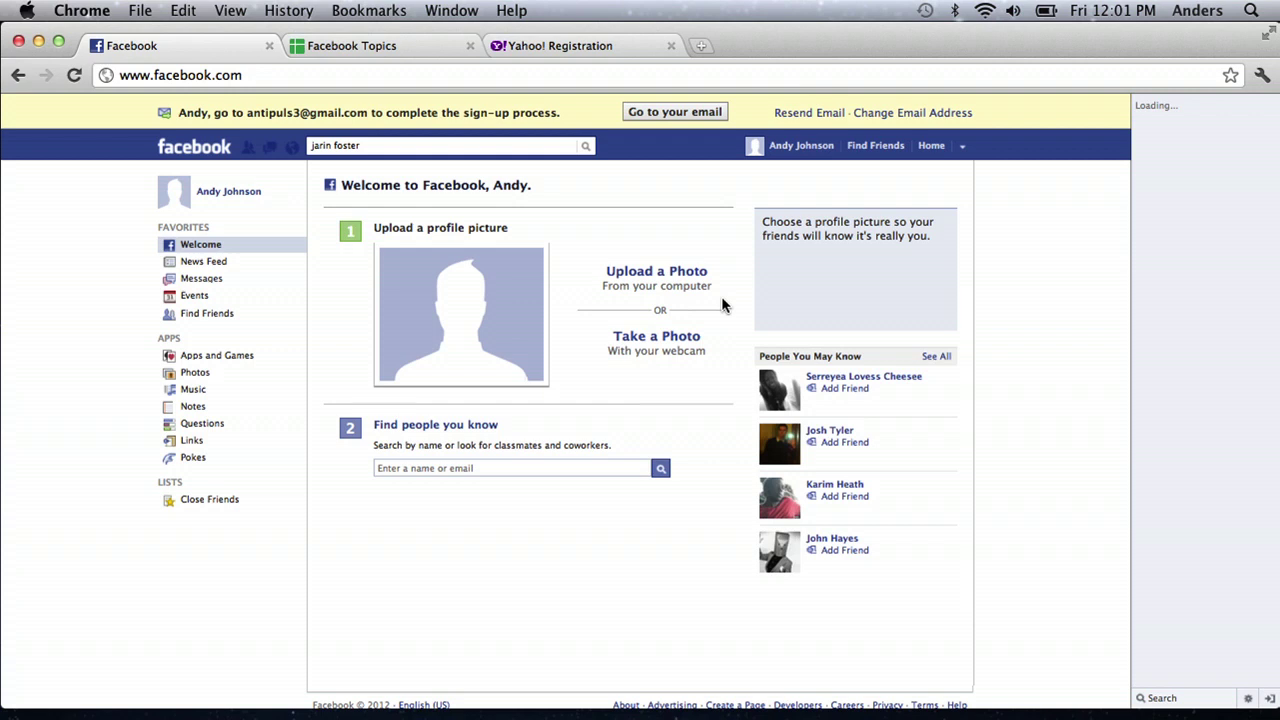
pyautogui.click(961, 146)
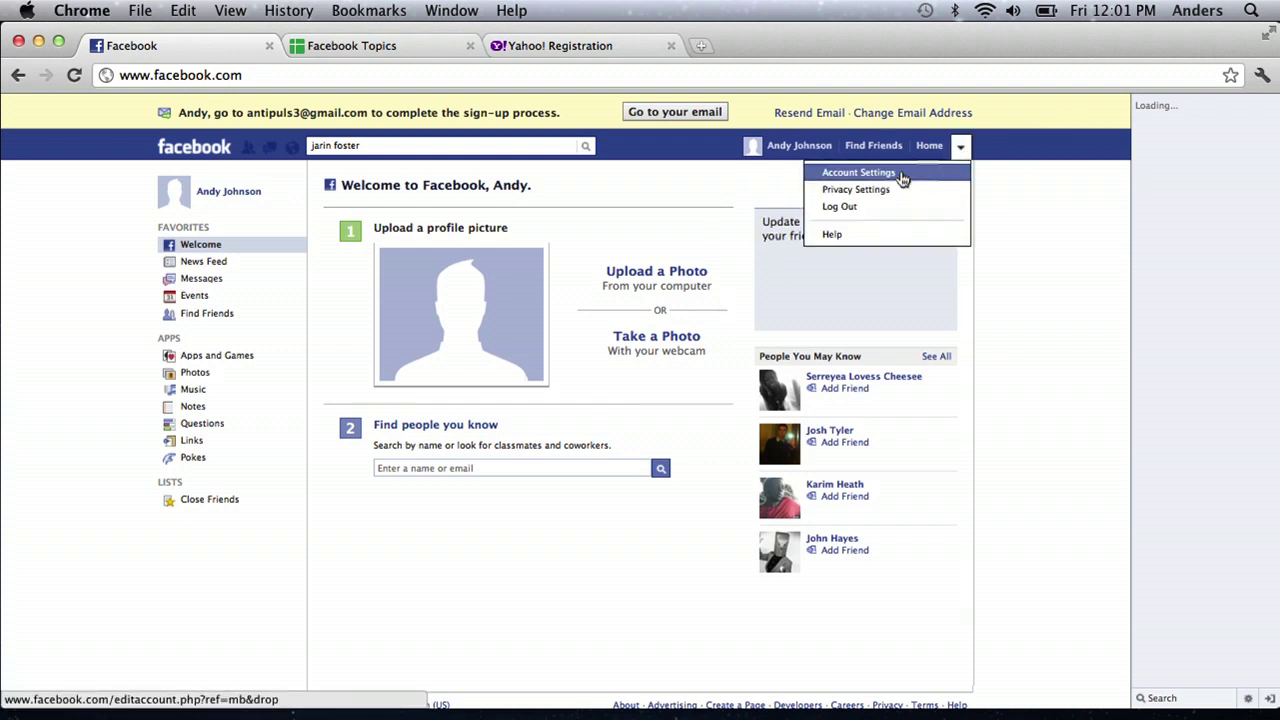
pyautogui.click(868, 190)
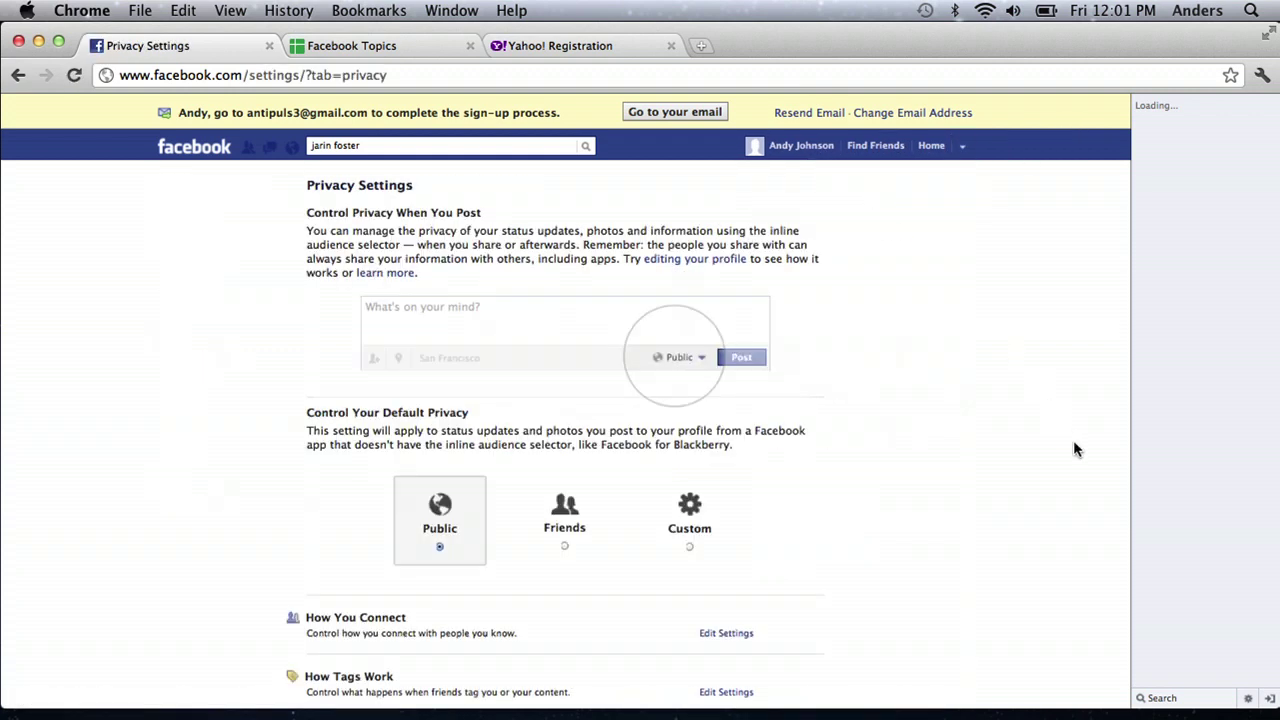
pyautogui.click(688, 552)
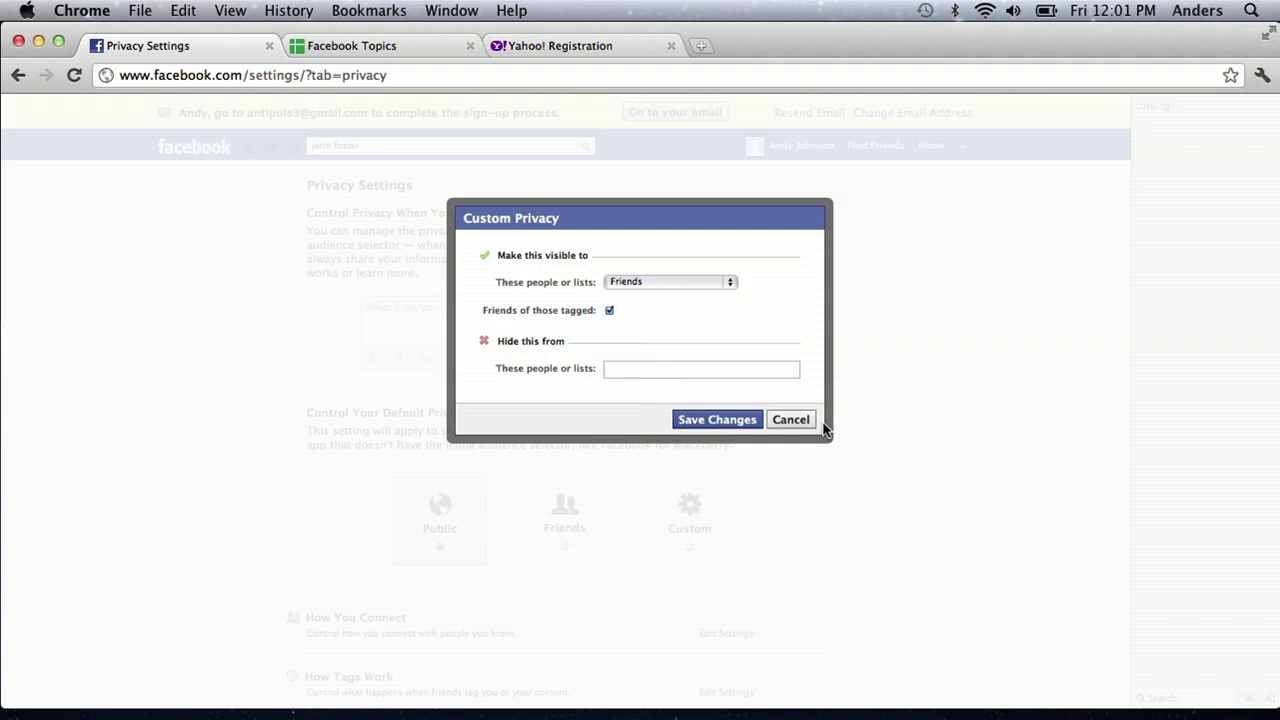
pyautogui.click(655, 281)
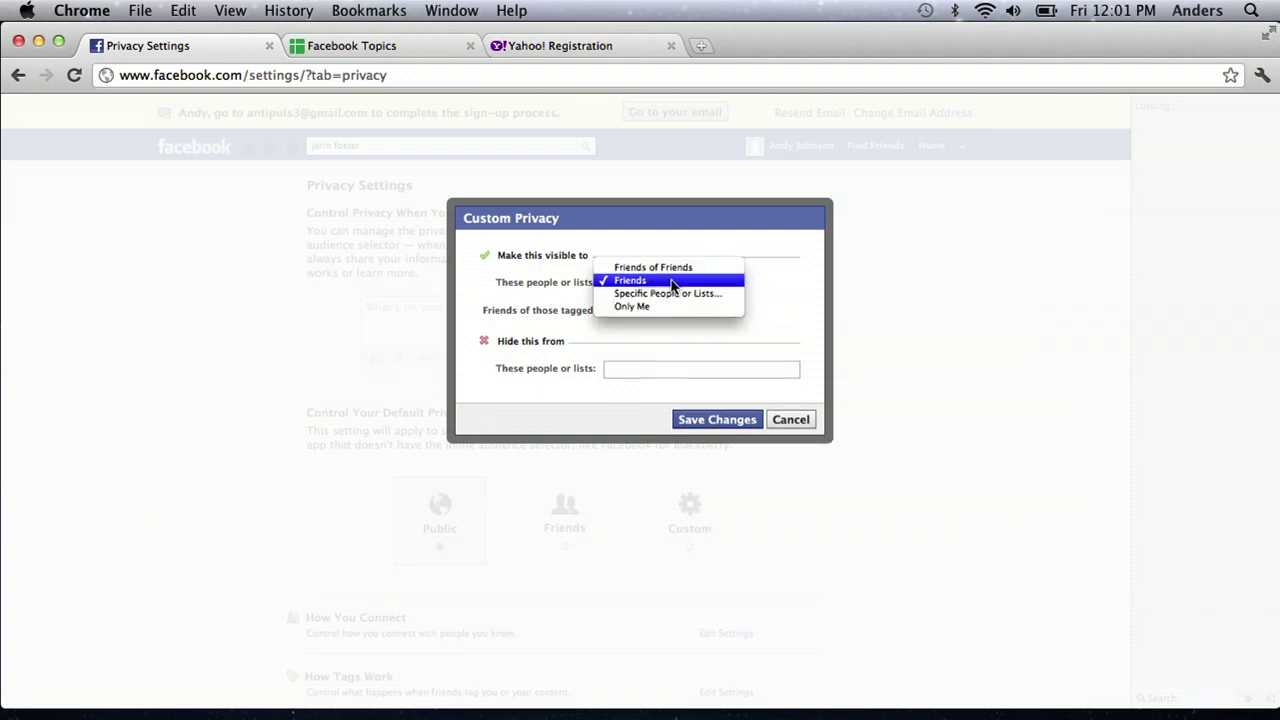
pyautogui.click(663, 307)
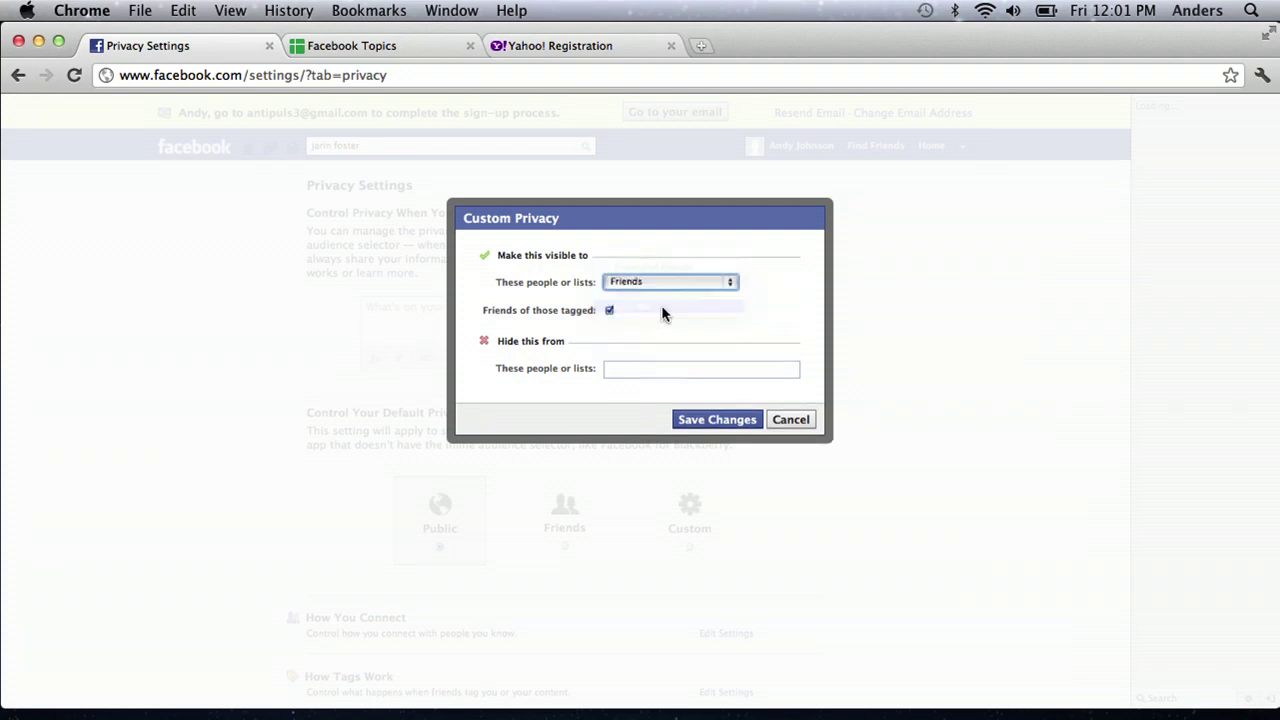
pyautogui.click(715, 355)
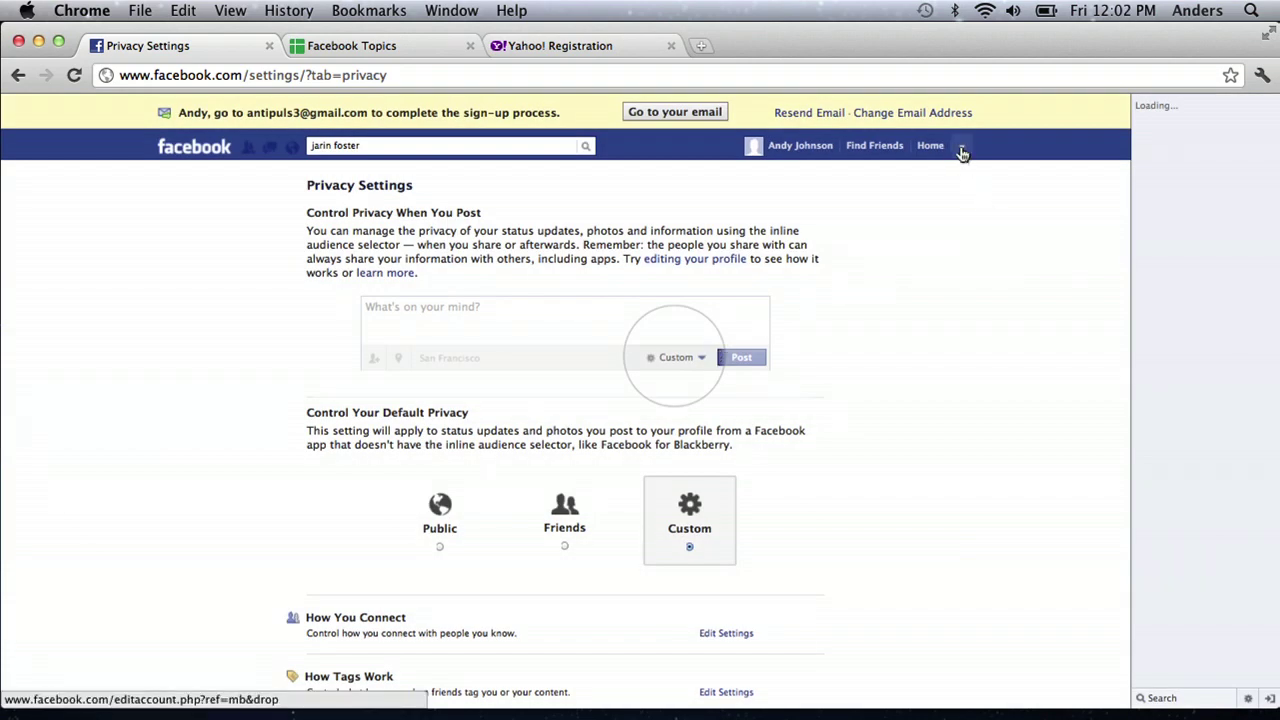
pyautogui.click(961, 150)
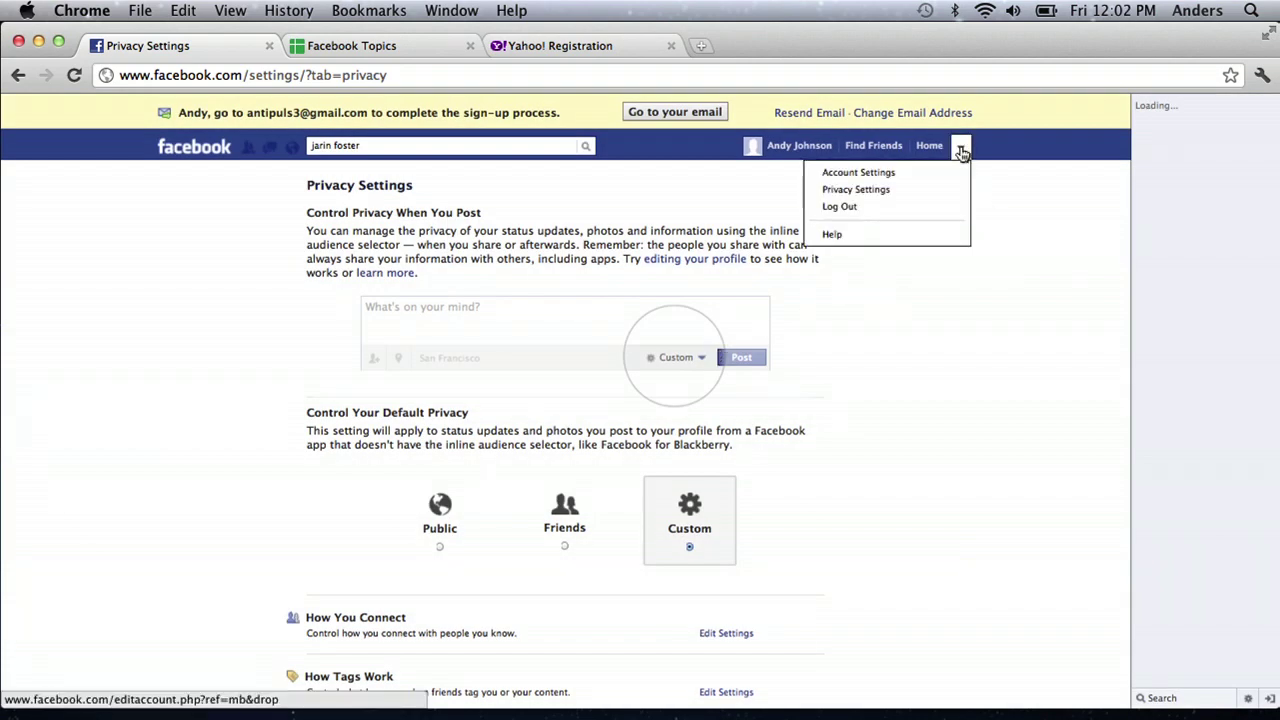
pyautogui.click(900, 189)
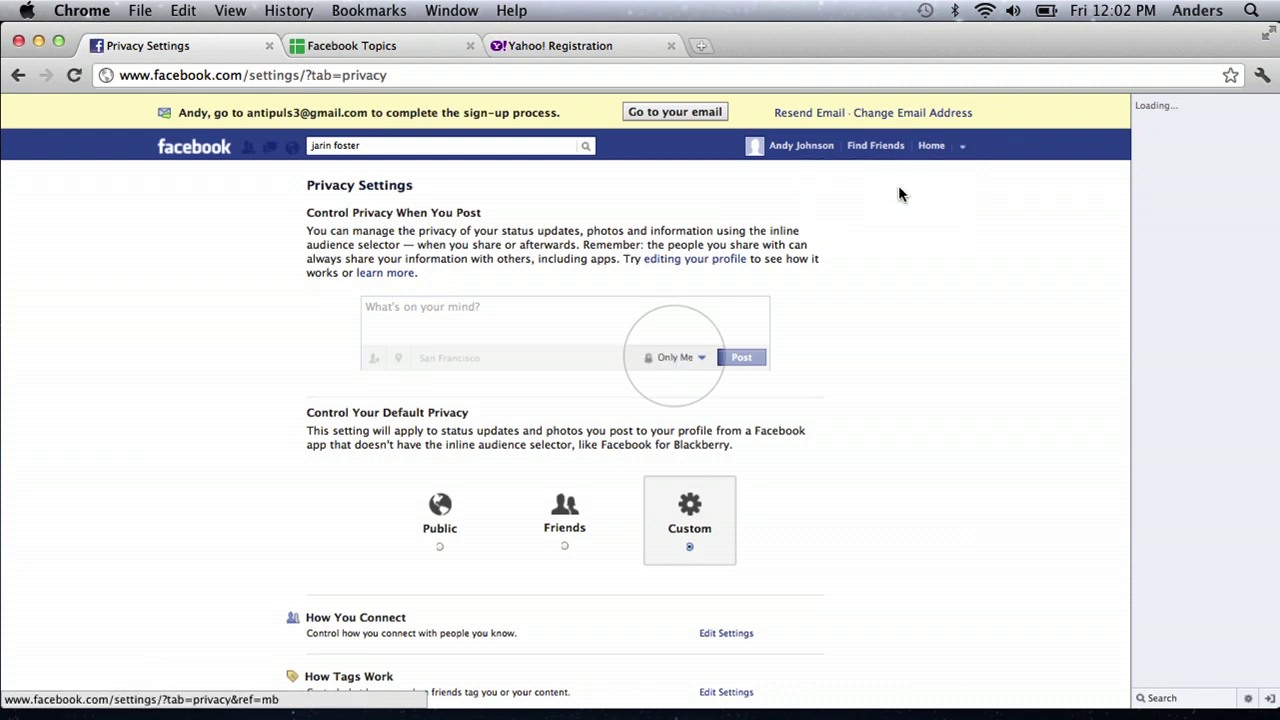
pyautogui.click(694, 538)
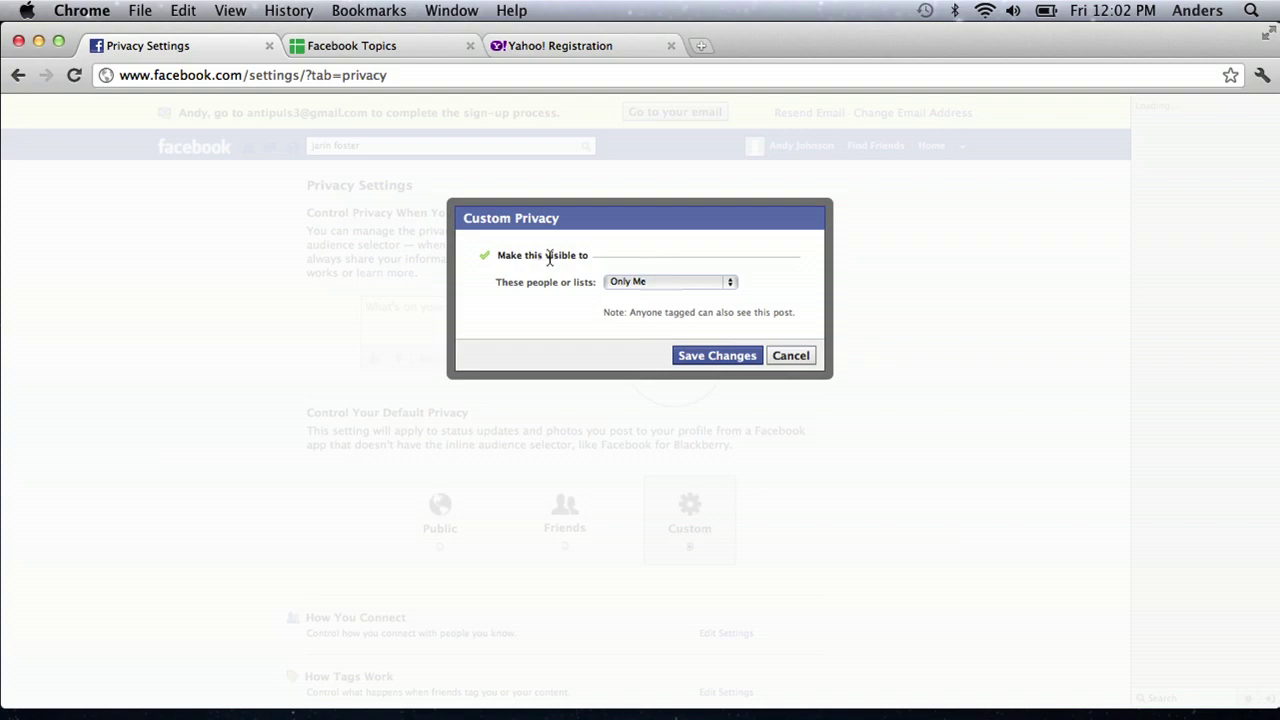
pyautogui.click(712, 360)
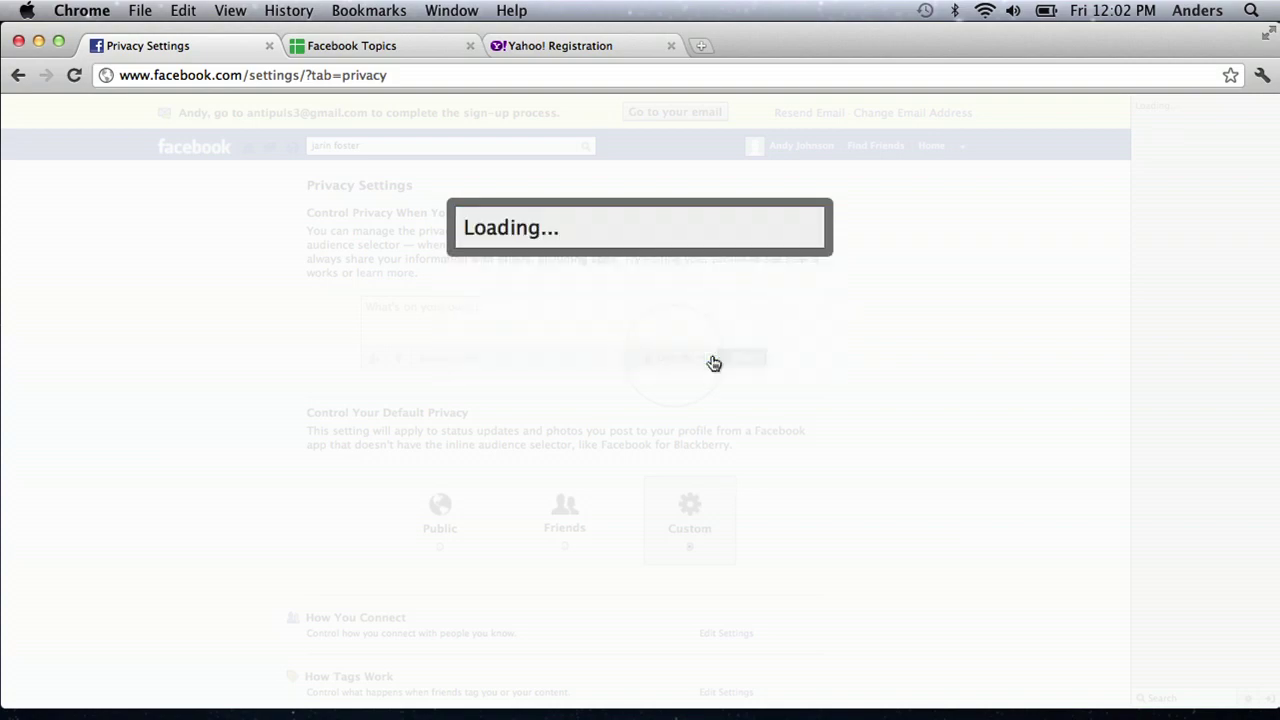
pyautogui.scroll(-5, 979, 465)
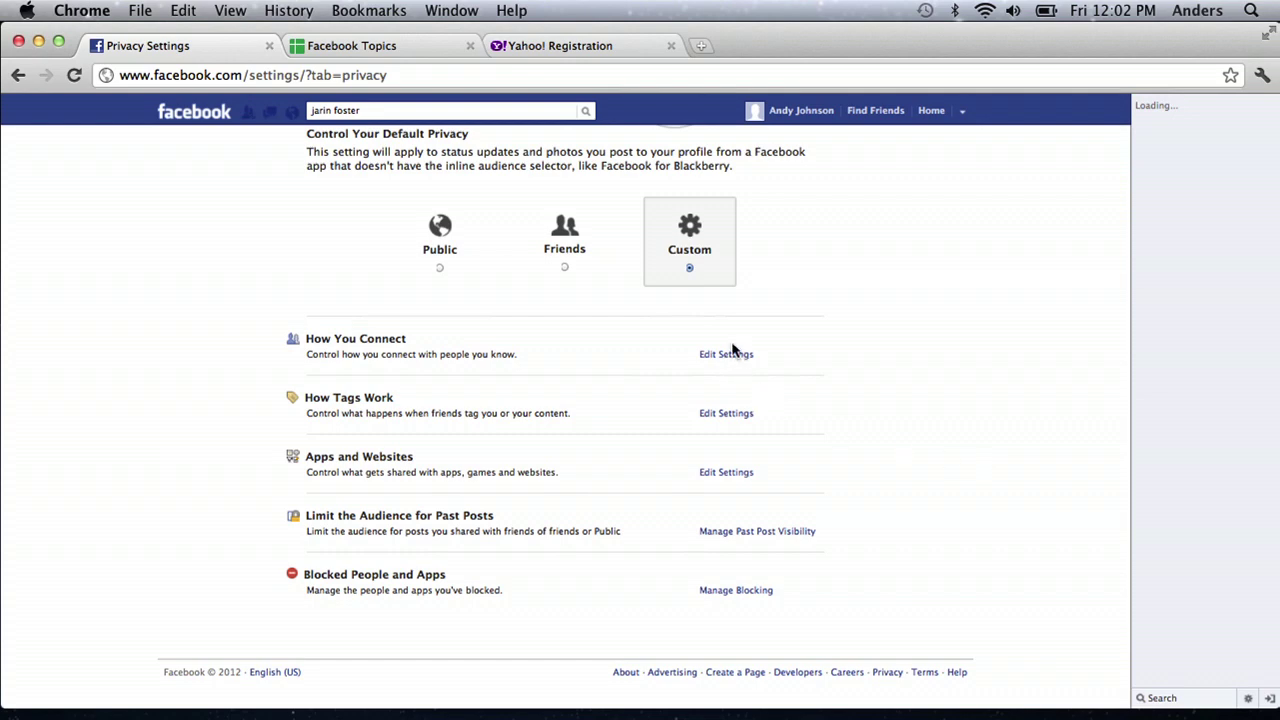
pyautogui.scroll(4, 971, 509)
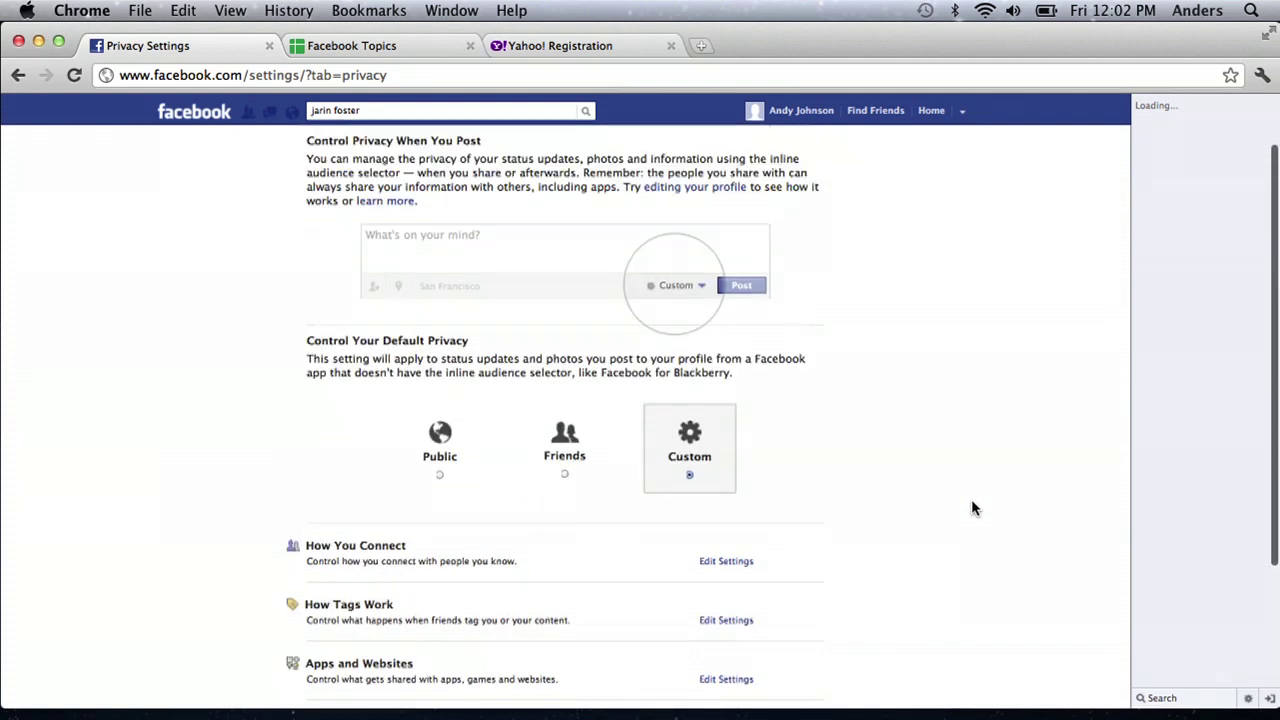